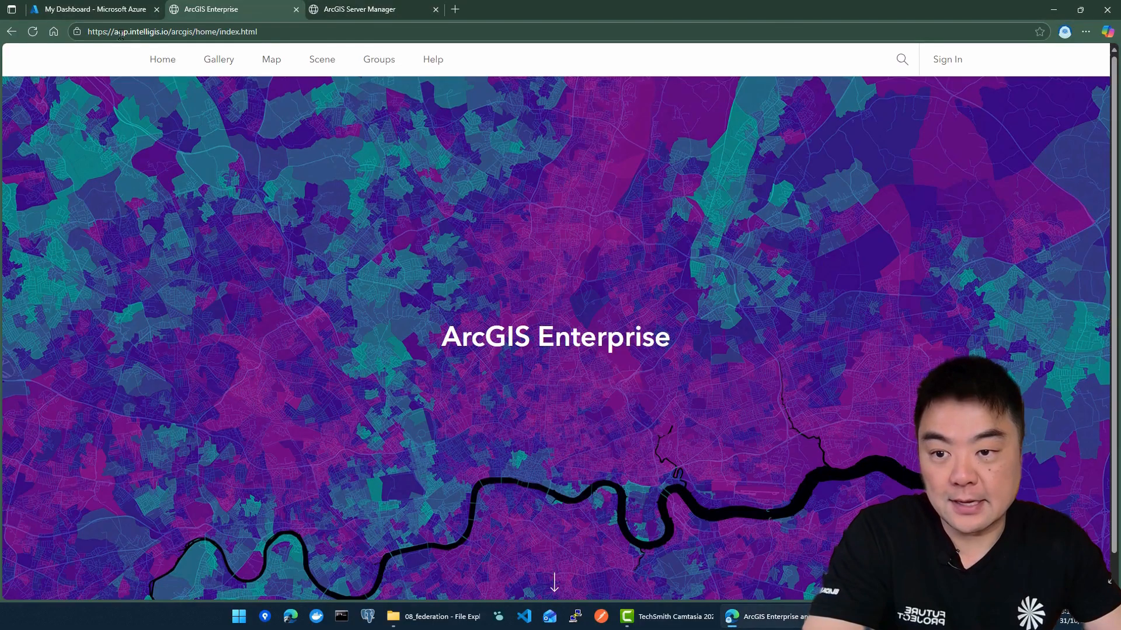
Show the list of virtual machines in the Azure portal to review the machines behind the ArcGIS Enterprise deployment
left_click(105, 15)
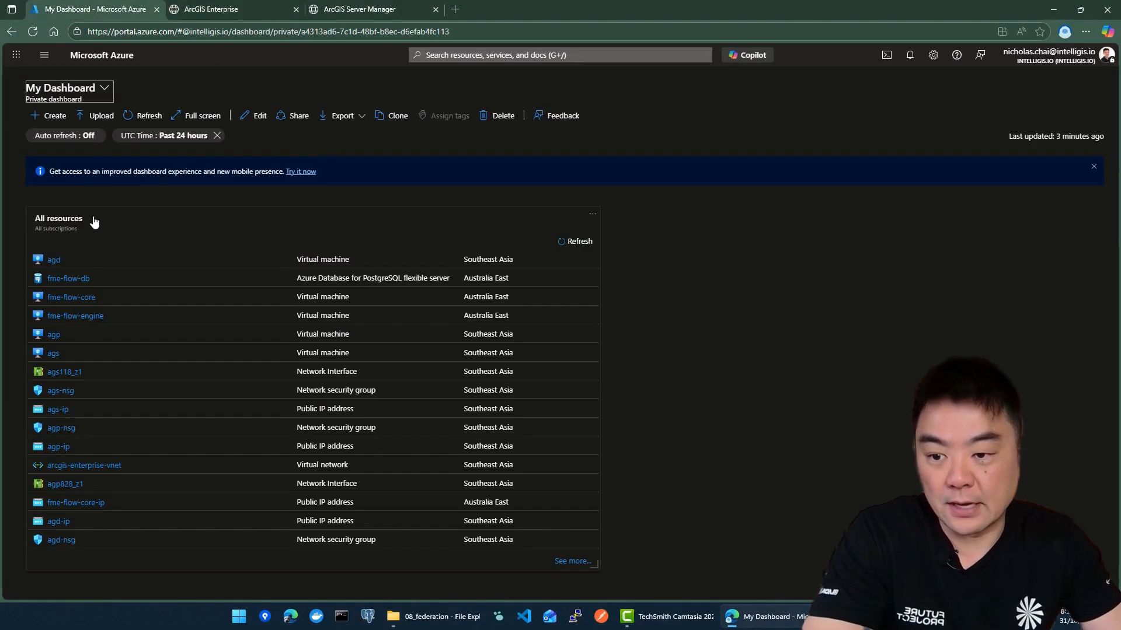
left_click(487, 55)
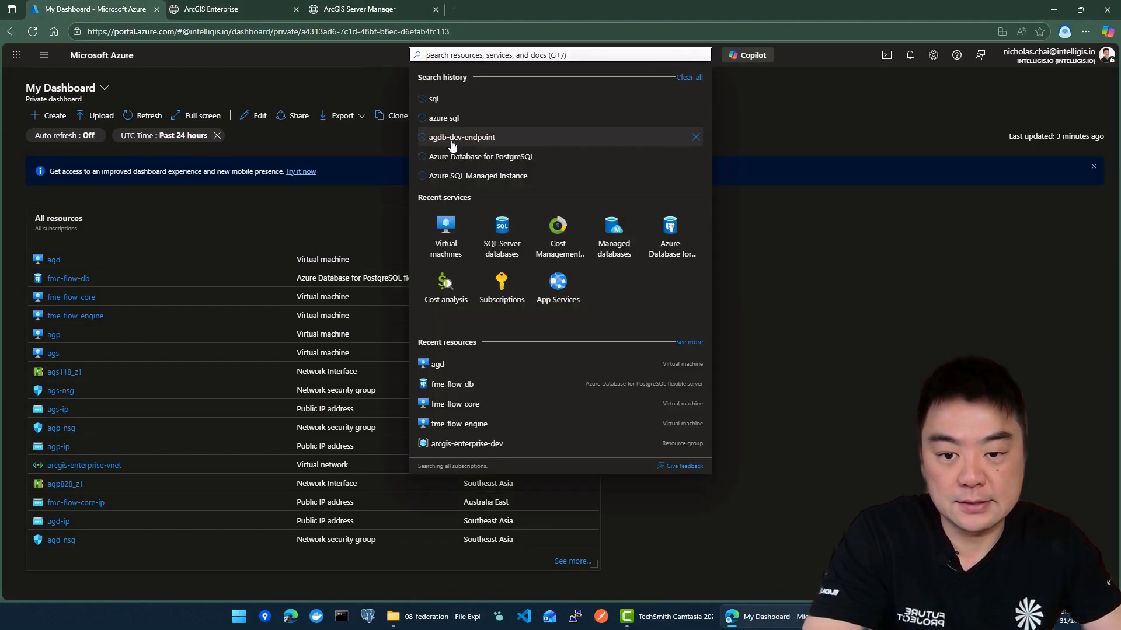
left_click(444, 240)
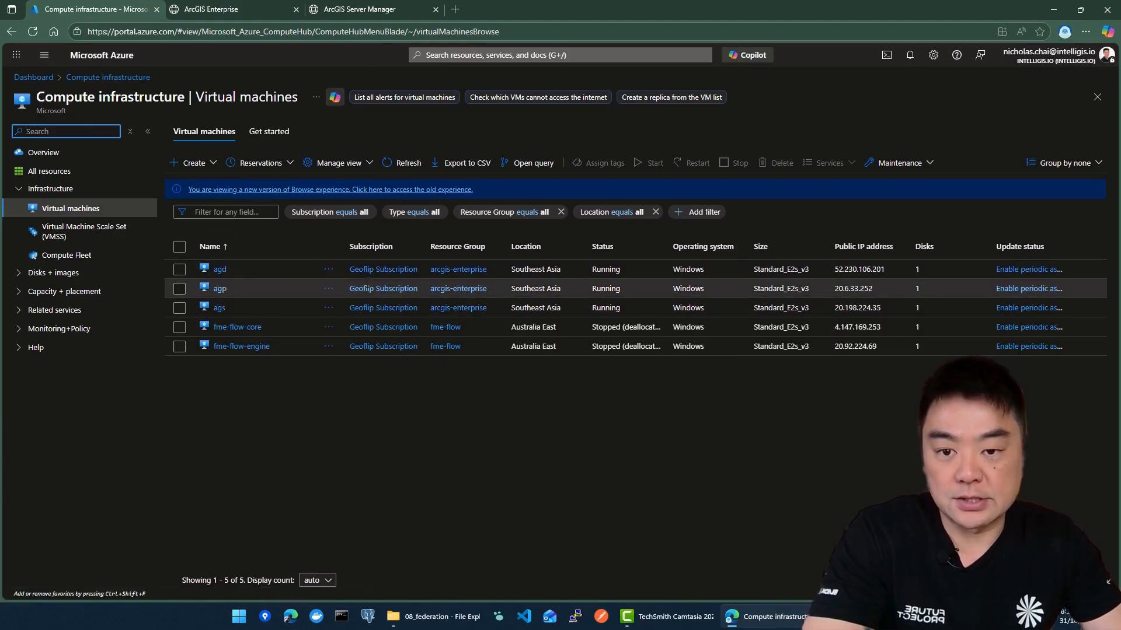
Sign in to the ArcGIS Enterprise portal at agp.intelligis.io with the saved administrator login
left_click(240, 9)
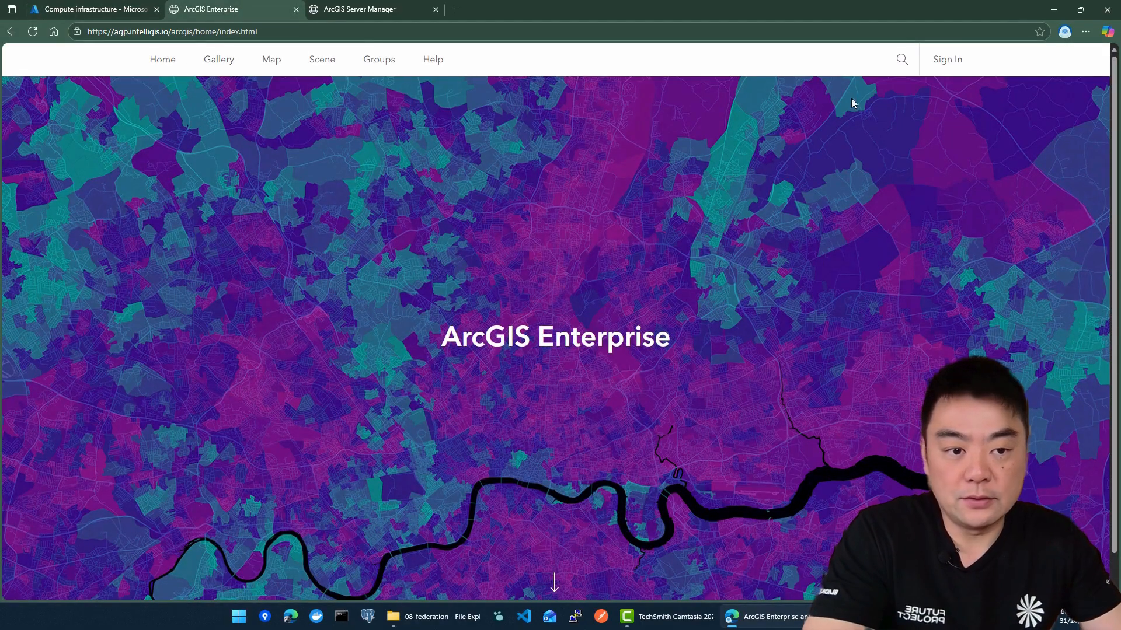
left_click(962, 62)
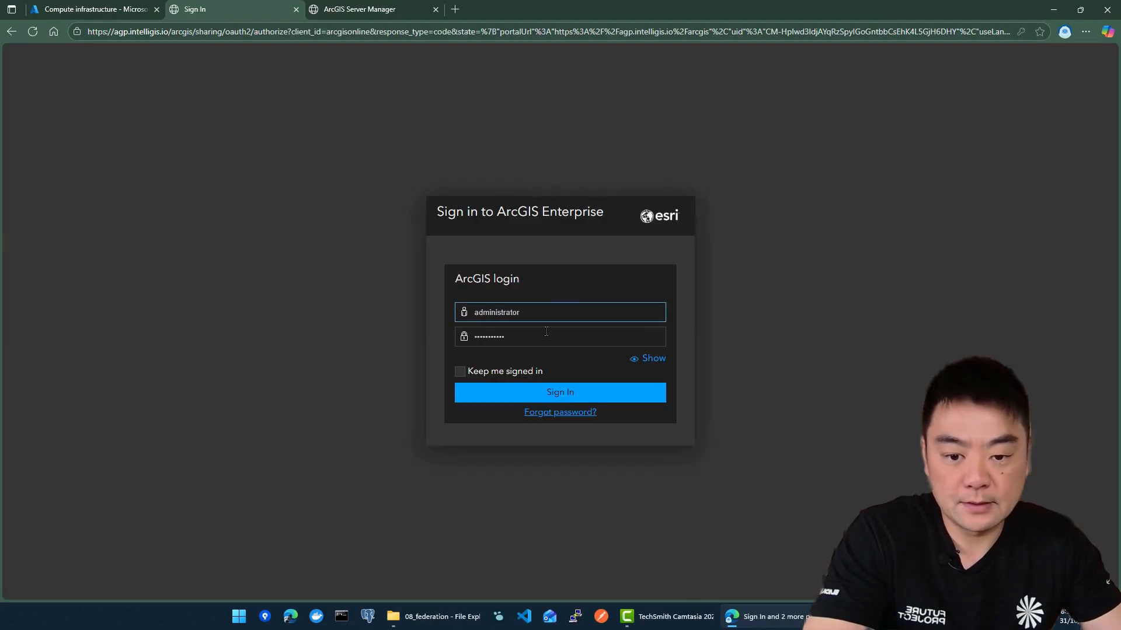
left_click(548, 392)
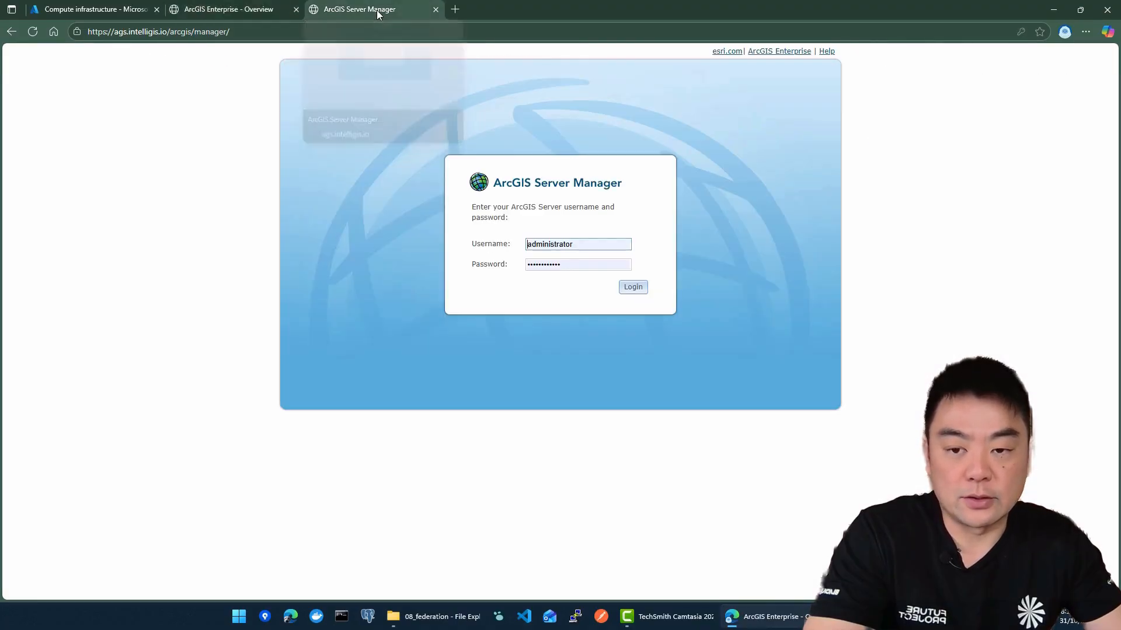
Log in to ArcGIS Server Manager at ags.intelligis.io with the saved administrator credentials
left_click(376, 10)
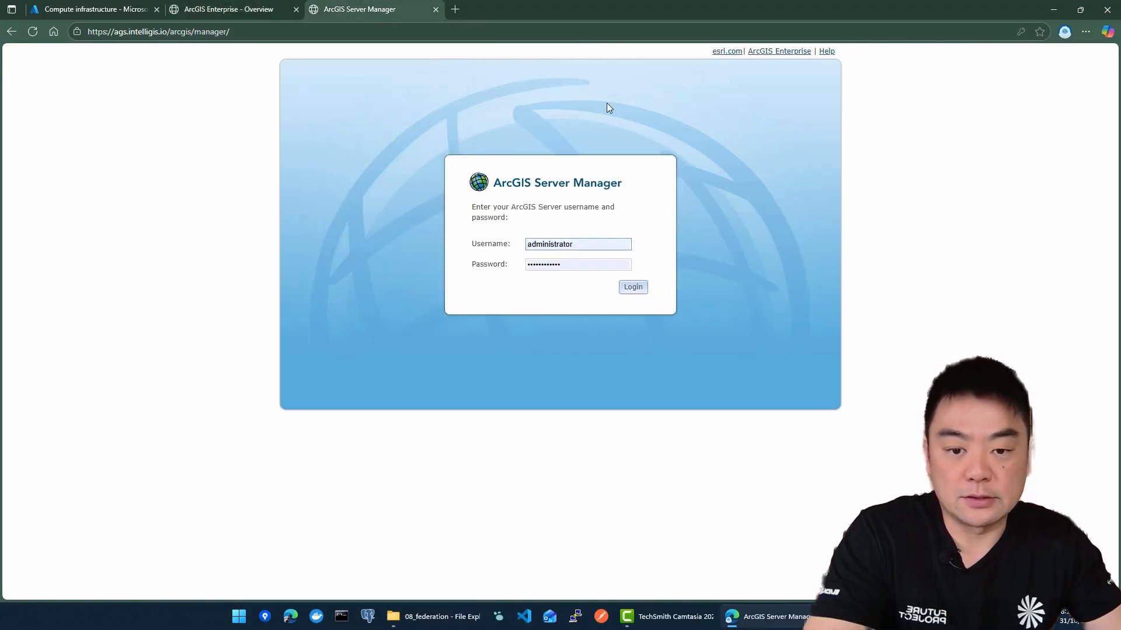
left_click(642, 290)
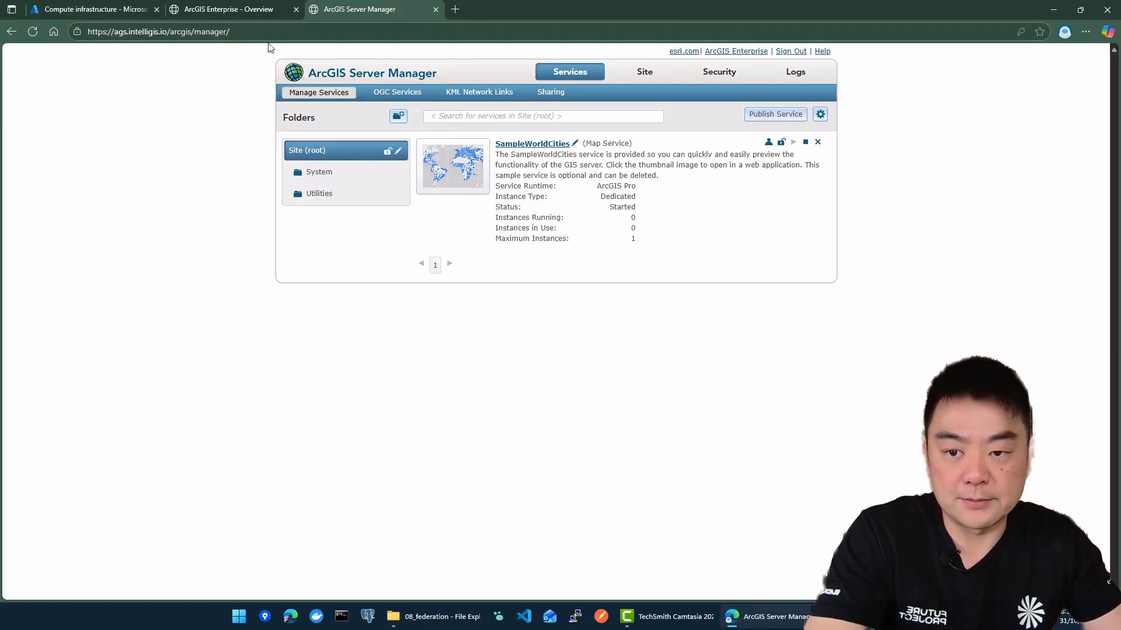
left_click(239, 10)
left_click(348, 9)
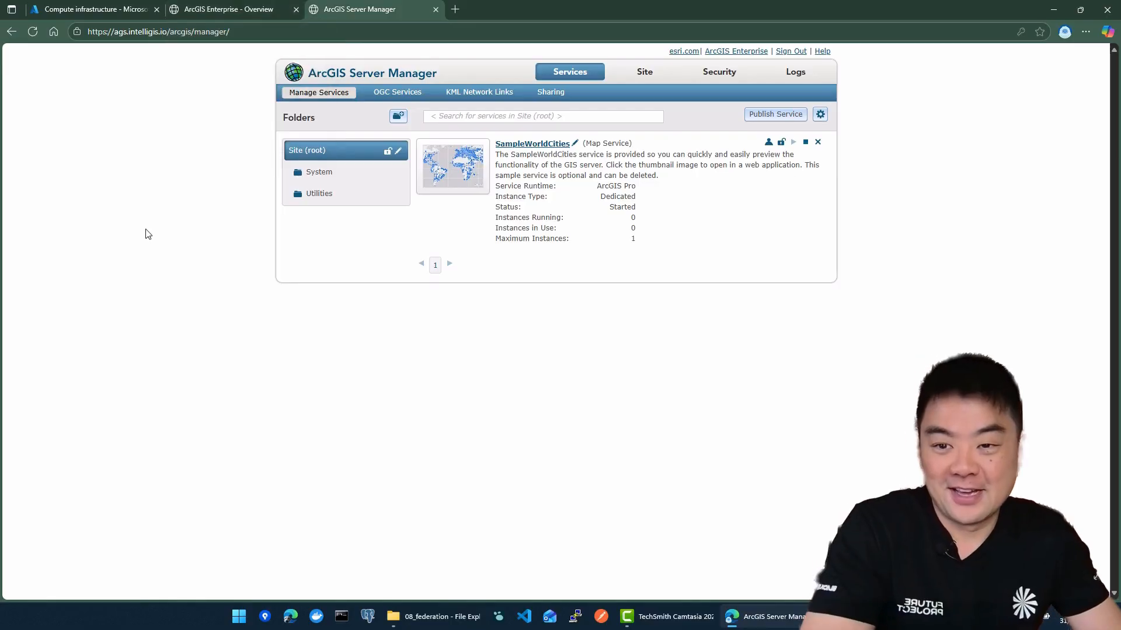
In the portal's organization settings, go to the Servers section and start adding a server site
left_click(227, 9)
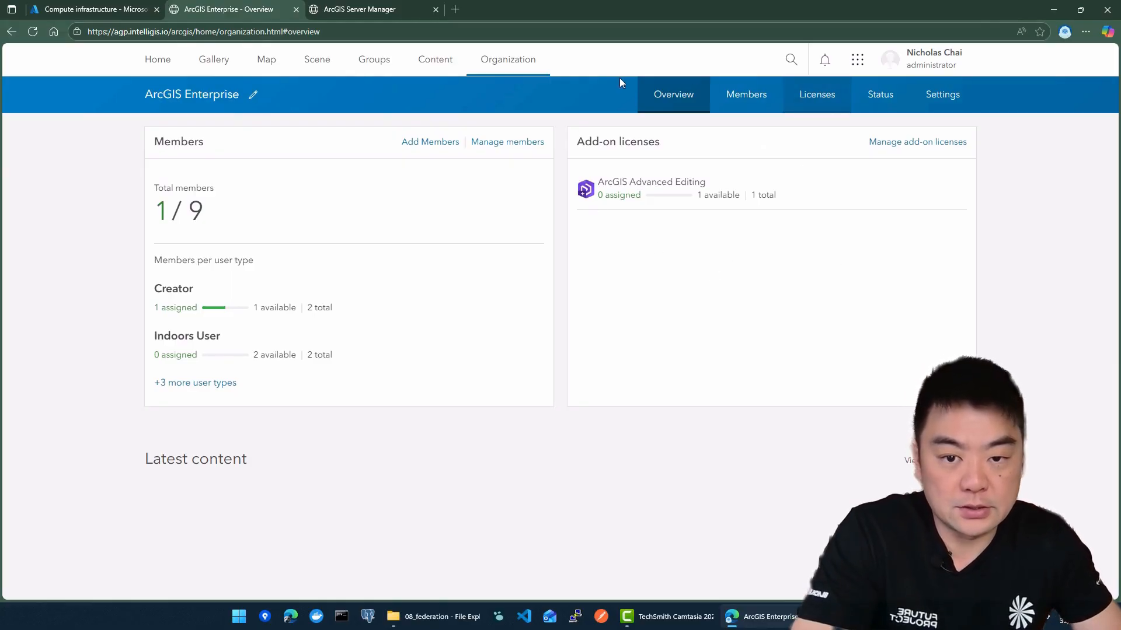
left_click(937, 104)
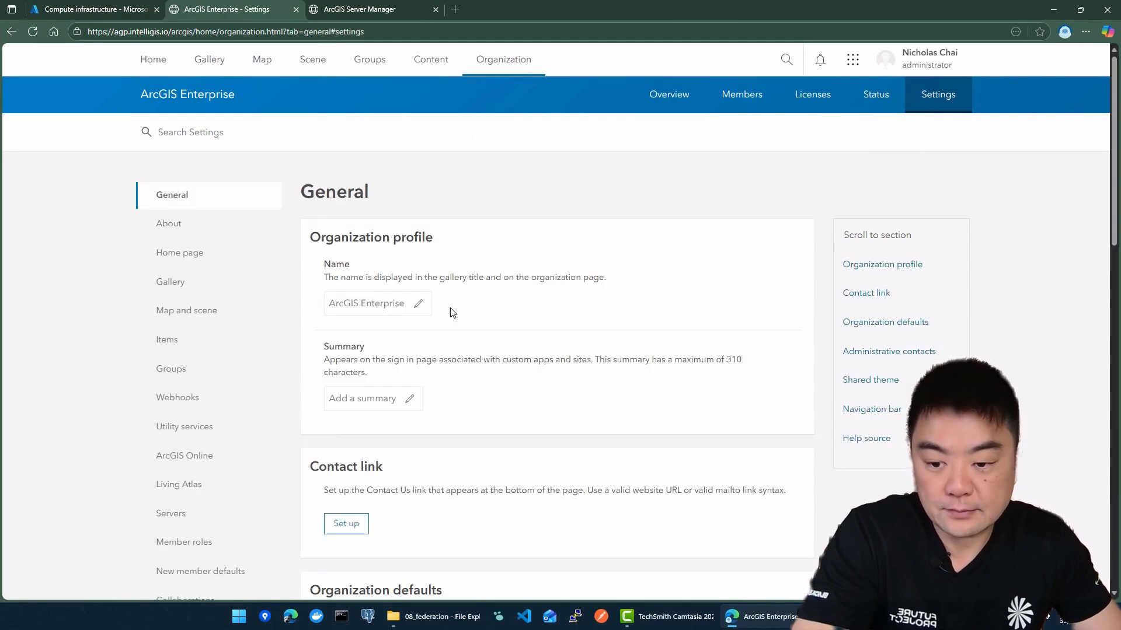
scroll(185, 307, "down", 2)
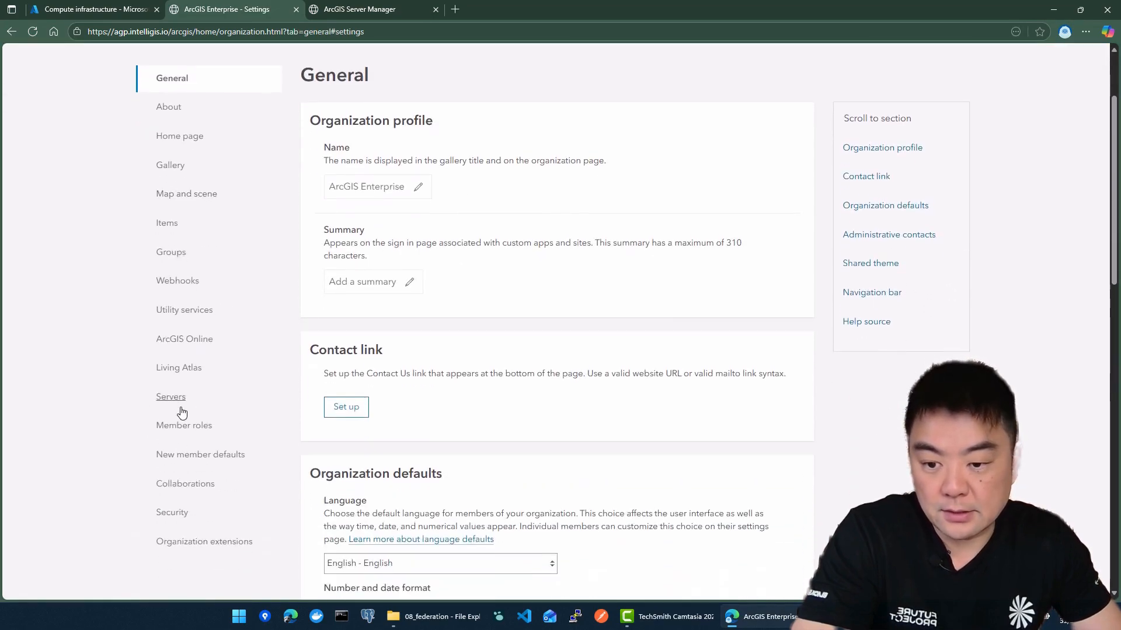
left_click(171, 397)
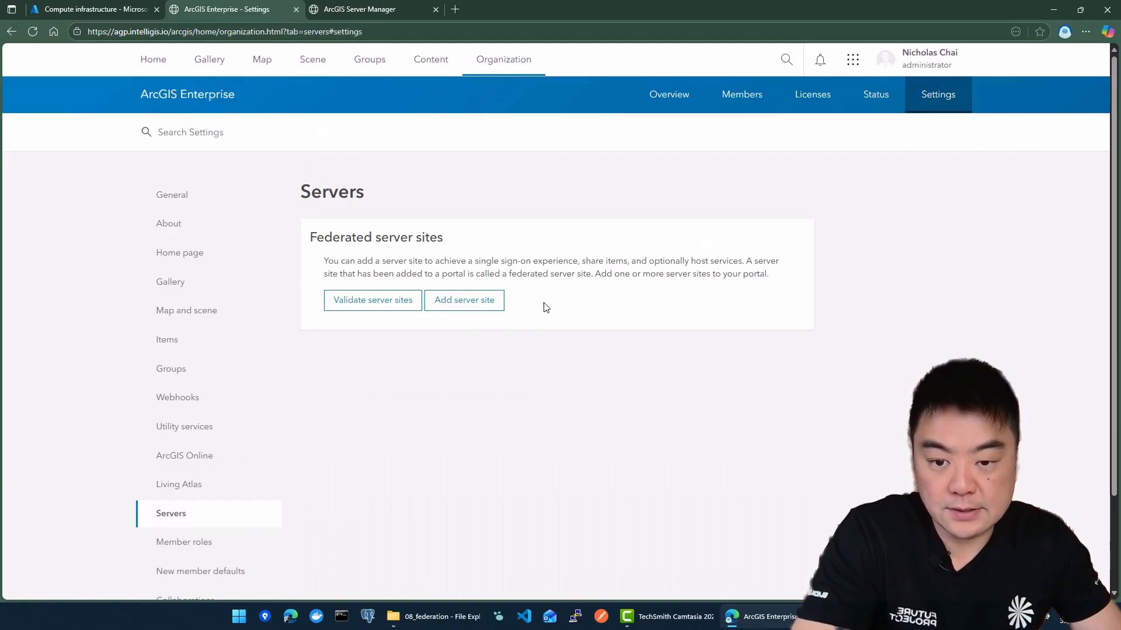
scroll(526, 286, "down", 1)
left_click(495, 242)
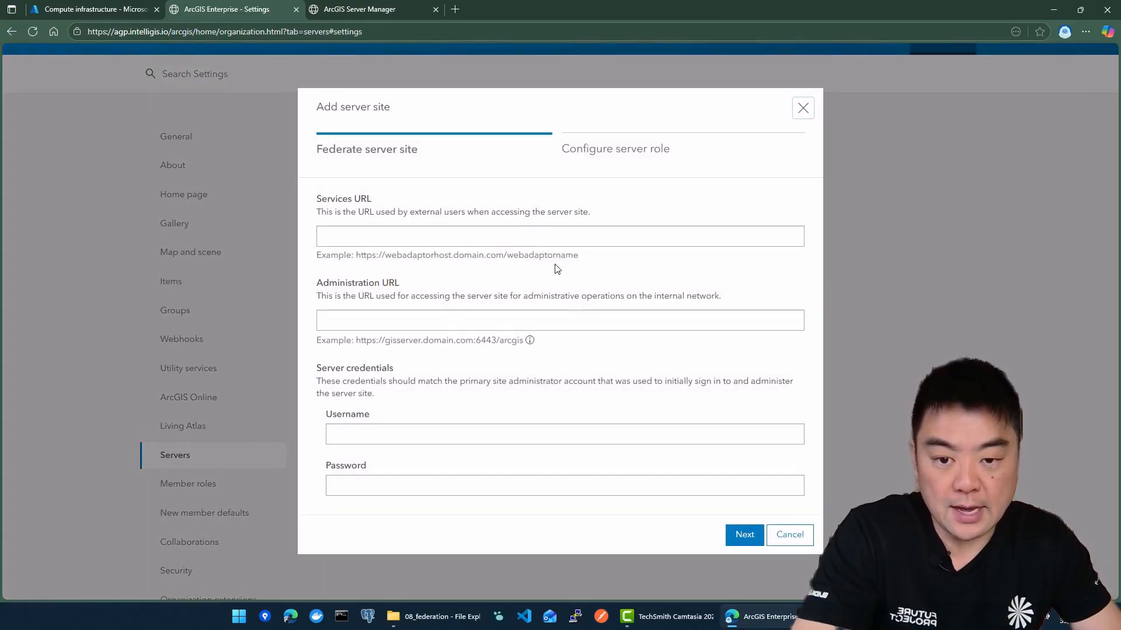
left_click(533, 240)
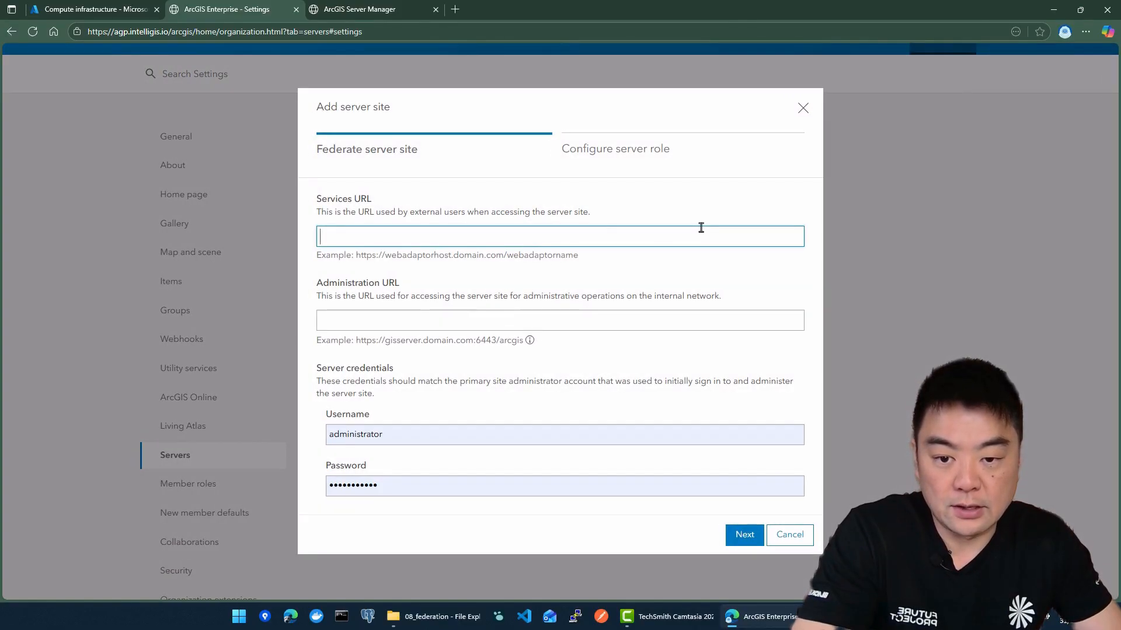
left_click(374, 9)
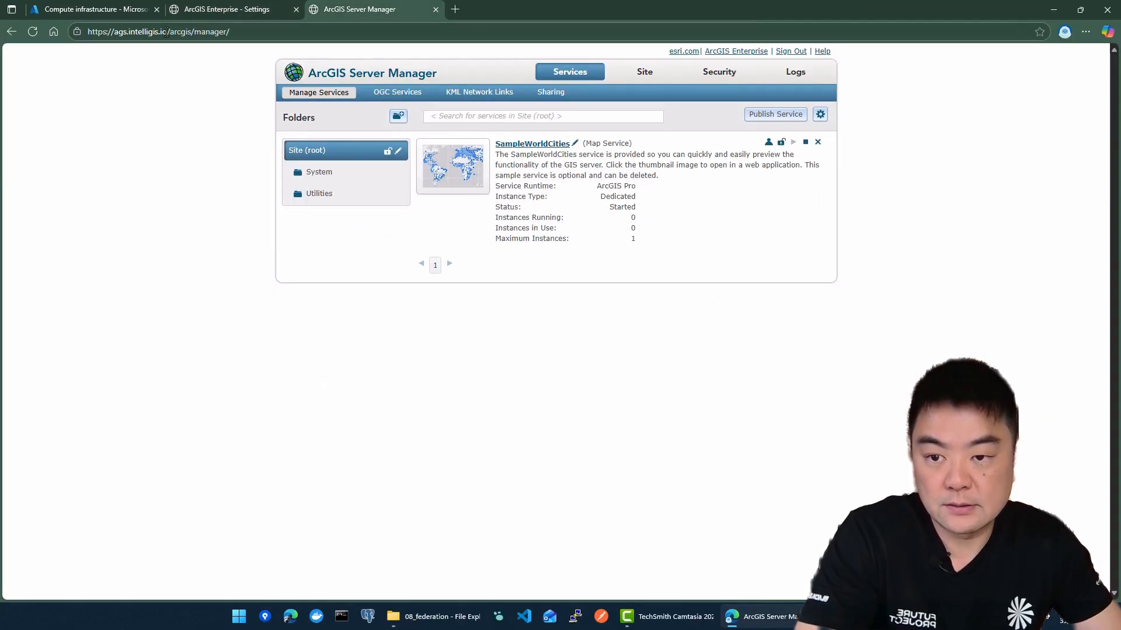
left_click_drag(165, 32, 95, 32)
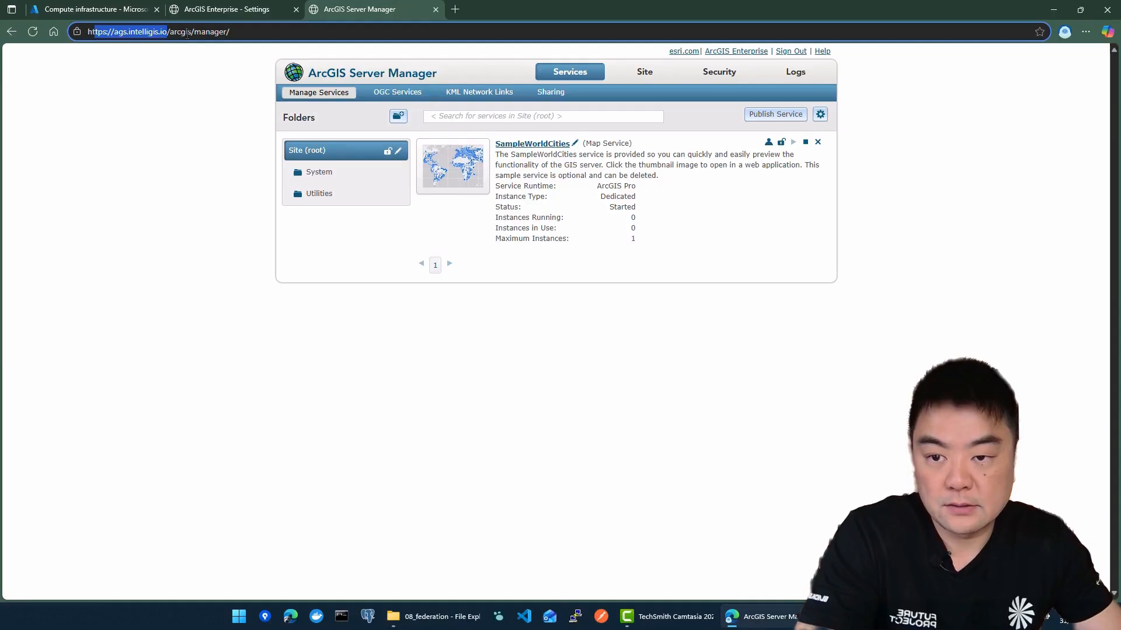
left_click_drag(191, 32, 87, 32)
key("ctrl+c")
left_click(274, 11)
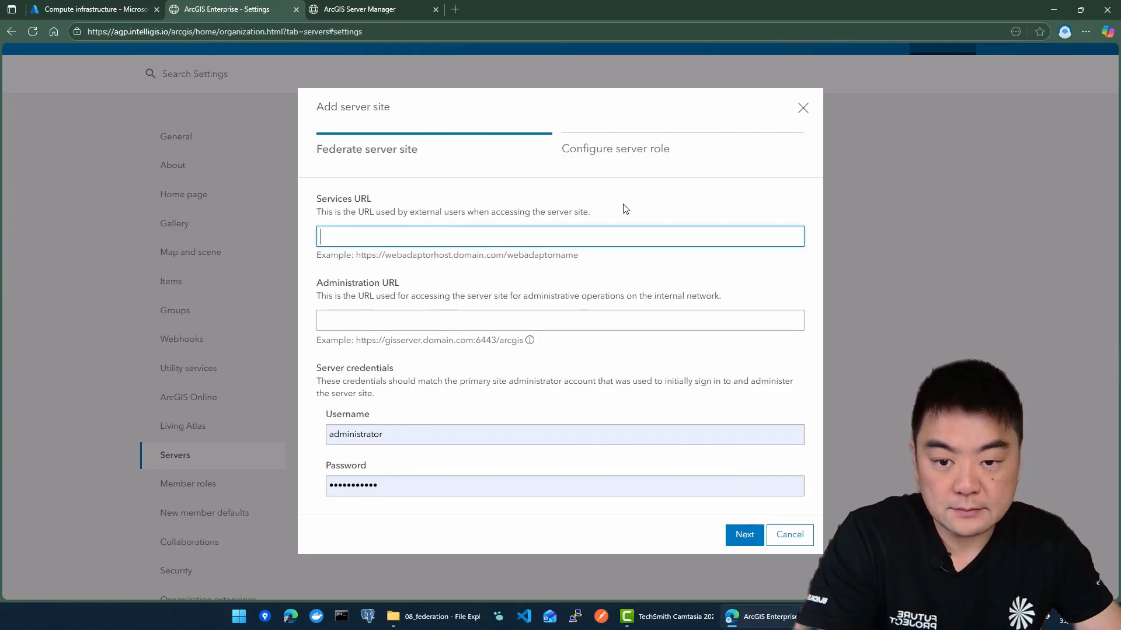
key("ctrl+v")
left_click(443, 319)
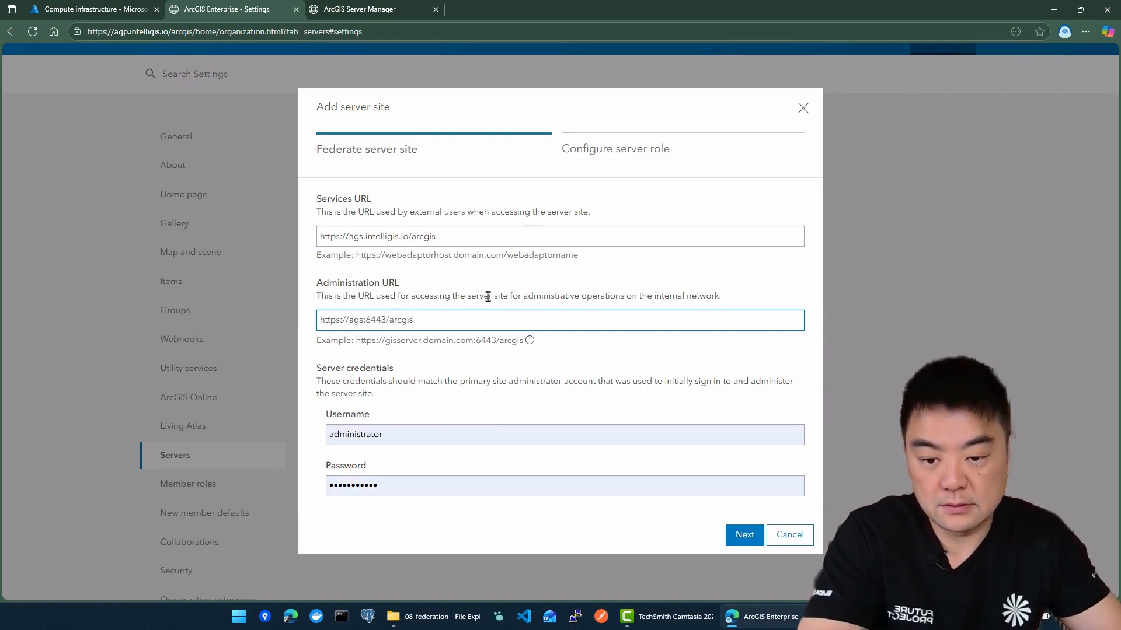
Keep the username administrator, replace the password with the primary site administrator's password, and proceed to the server role configuration
left_click(410, 435)
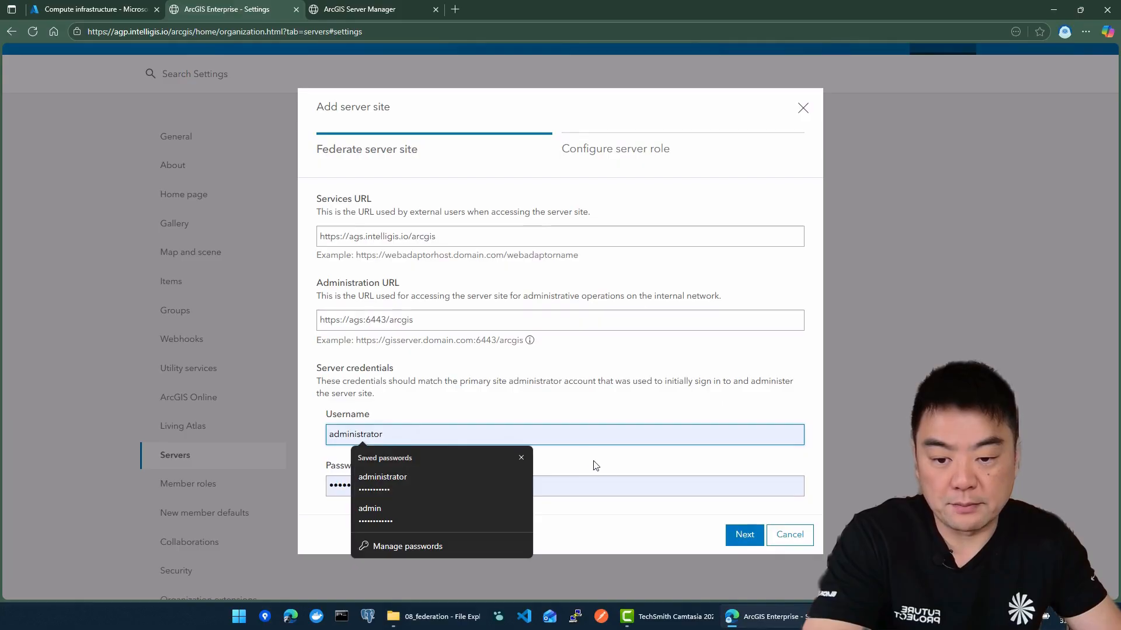
left_click(584, 405)
left_click(423, 491)
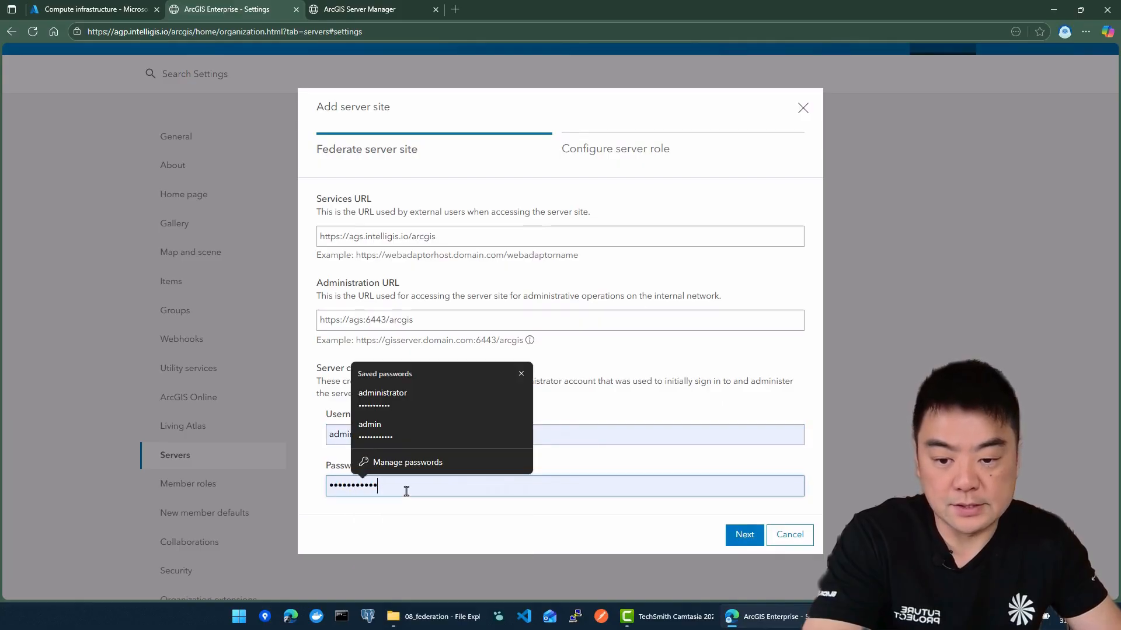
key("ctrl+a")
type("••••••••••••")
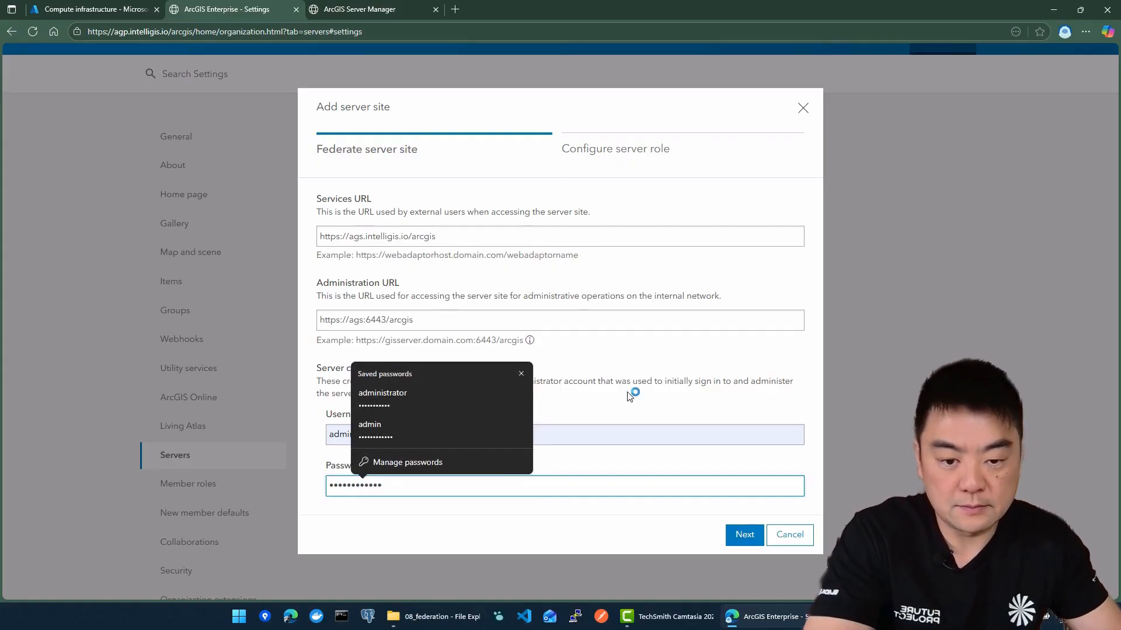
left_click(668, 386)
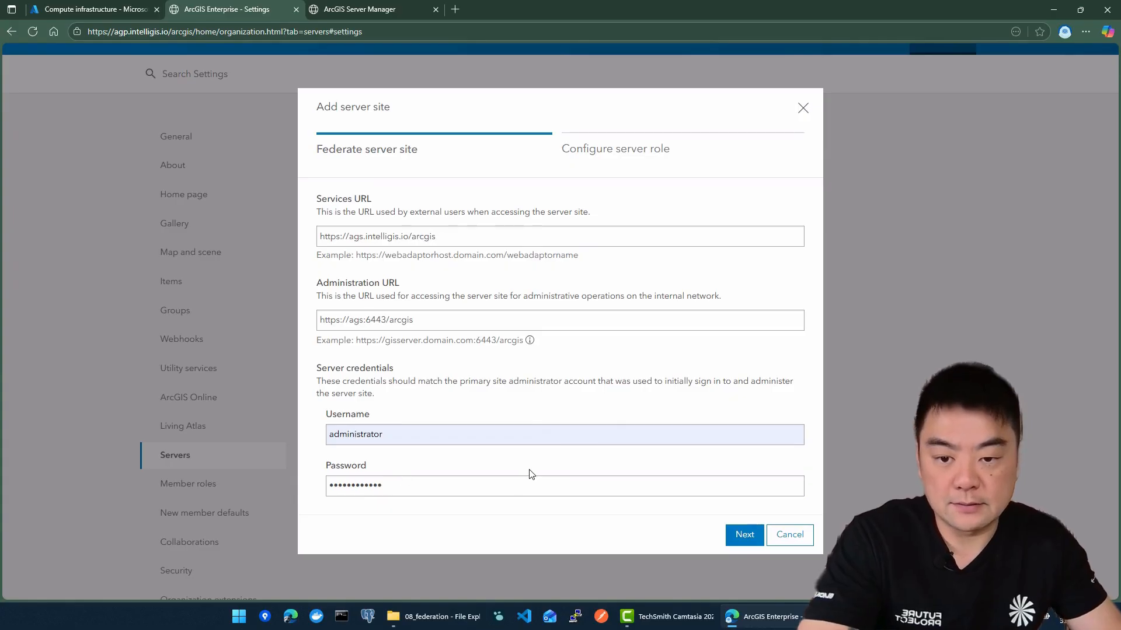
left_click(744, 535)
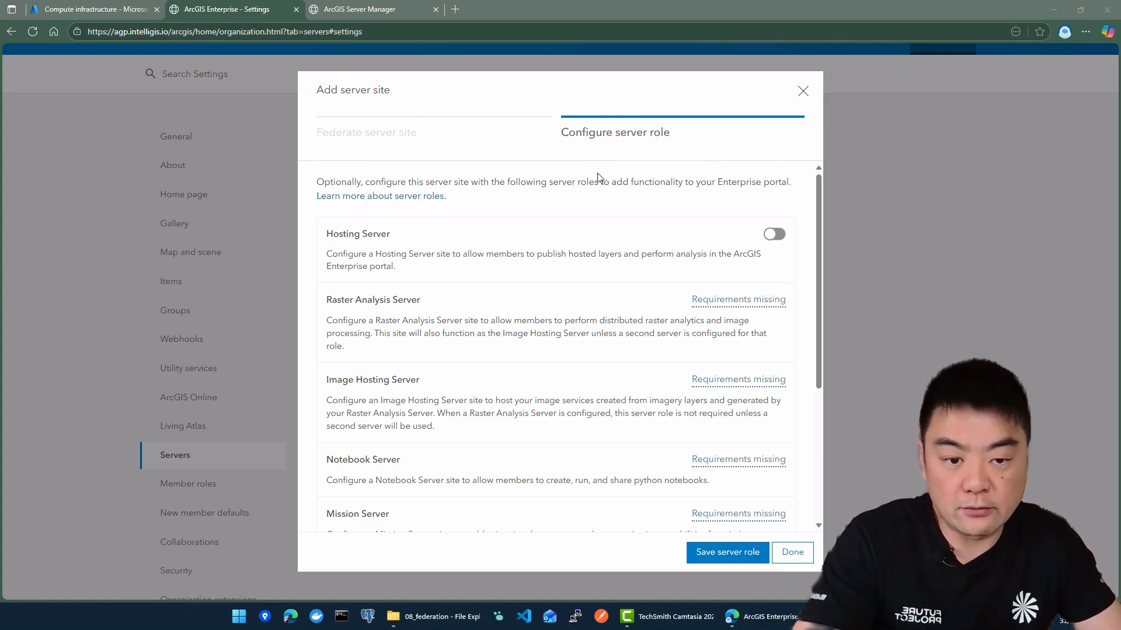
Review the available server roles, enable the Hosting Server role and save it for the federated site
scroll(775, 233, "down", 4)
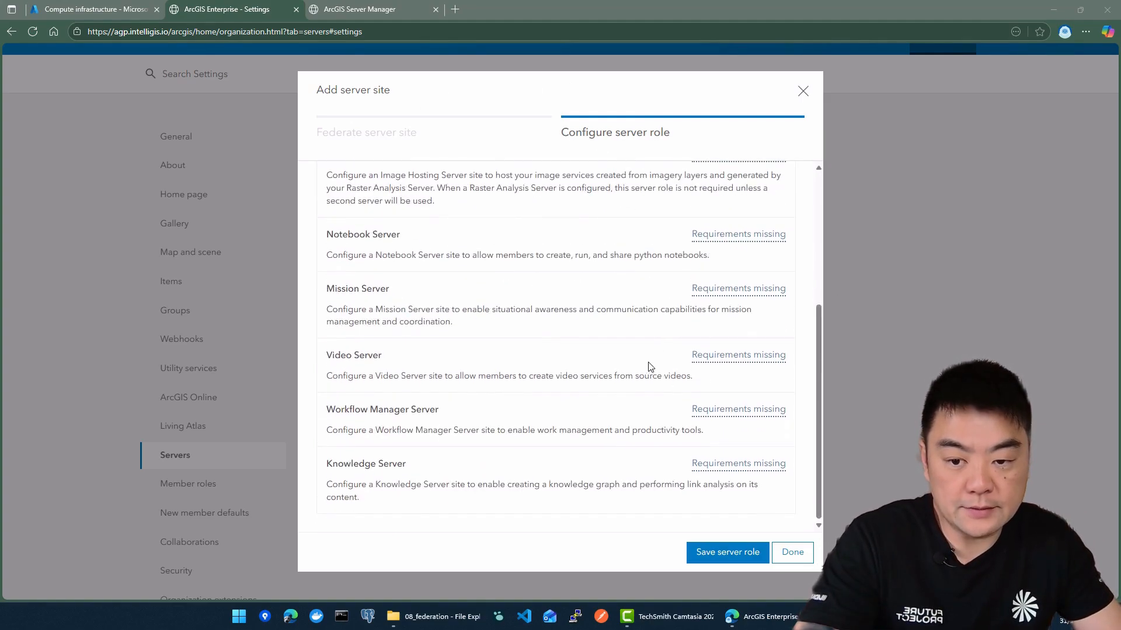
scroll(650, 366, "up", 5)
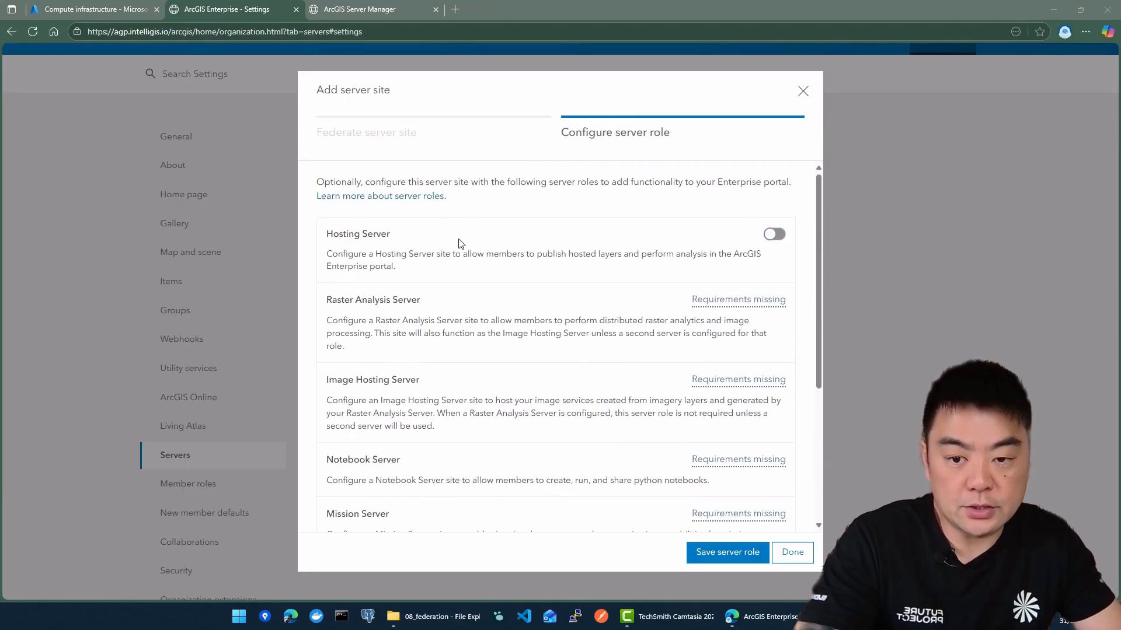
left_click(775, 234)
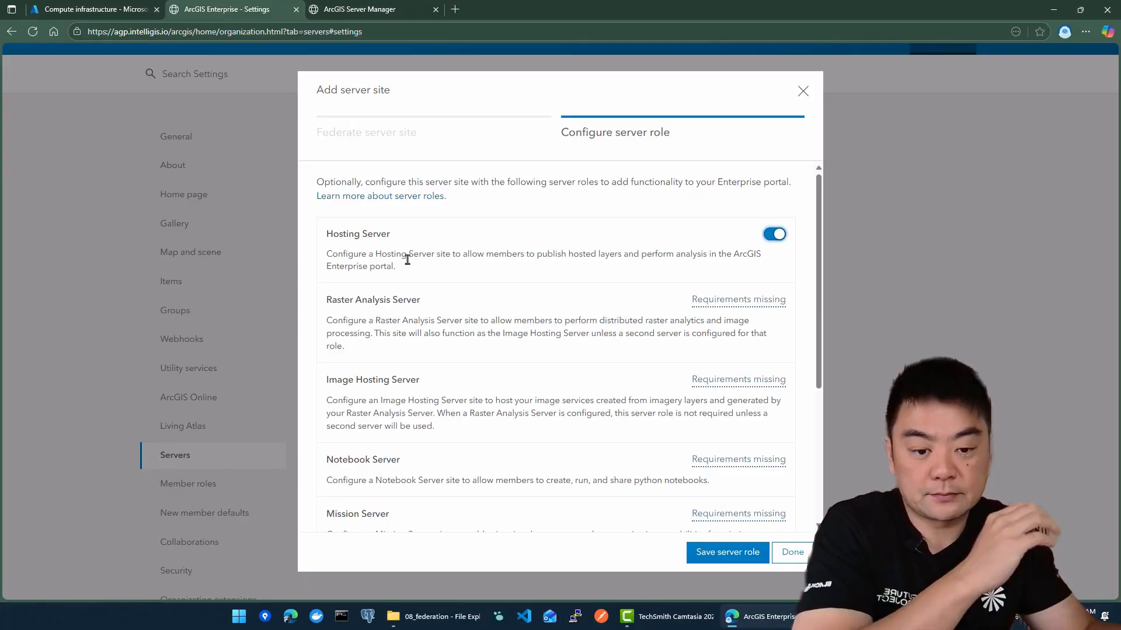
left_click(728, 555)
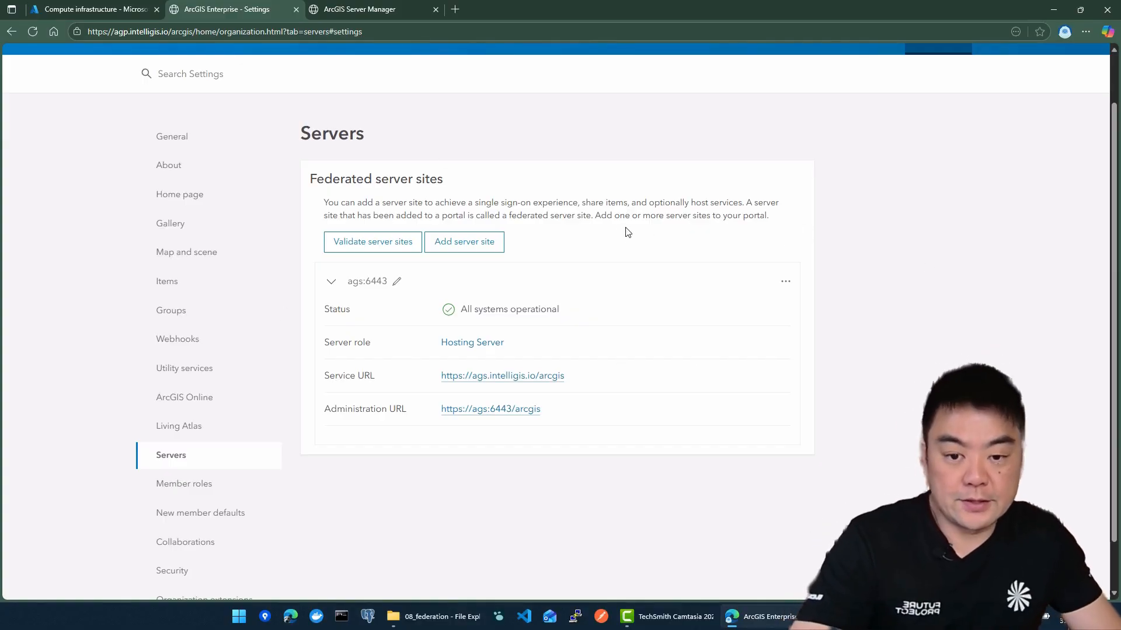
Check the federated server's status, then go to the portal's own content and start a new item
mouse_move(469, 307)
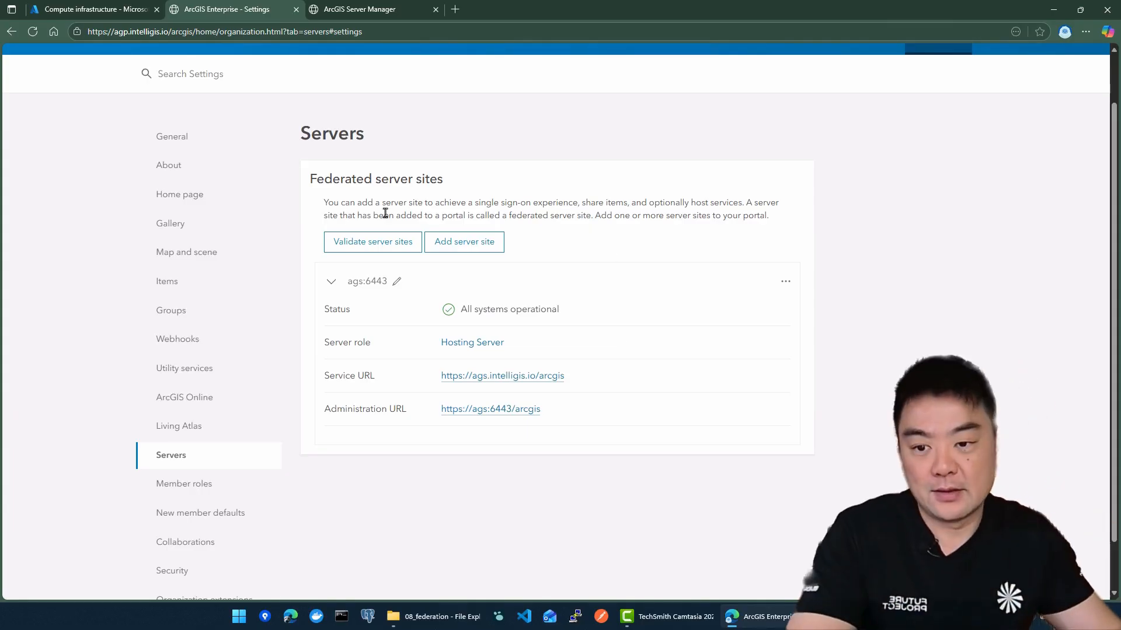
scroll(386, 186, "up", 1)
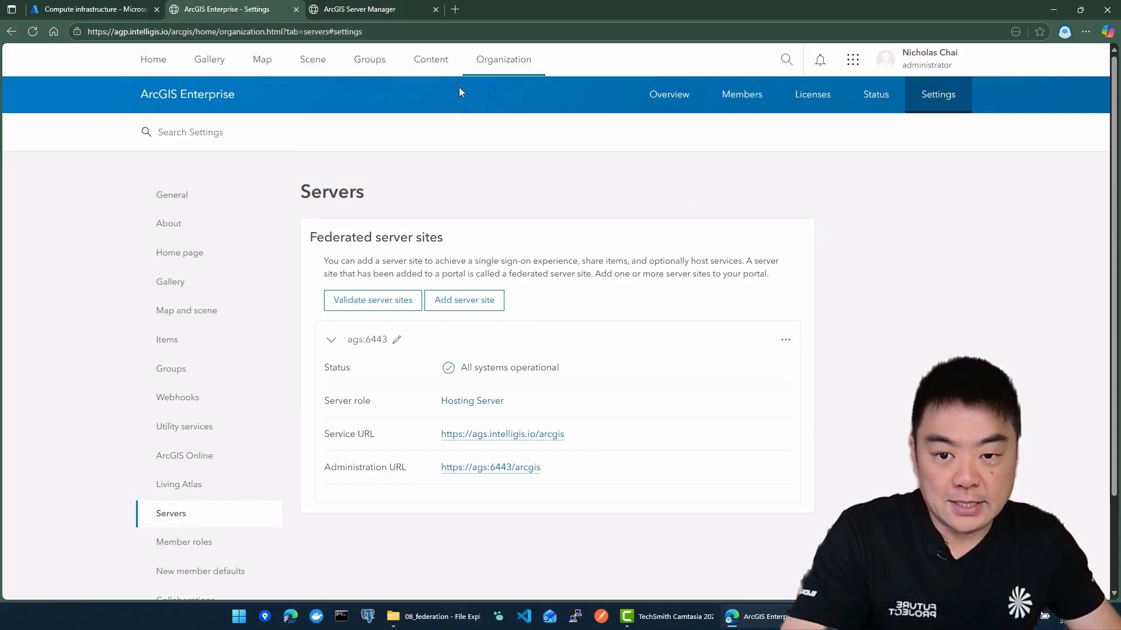
left_click(425, 63)
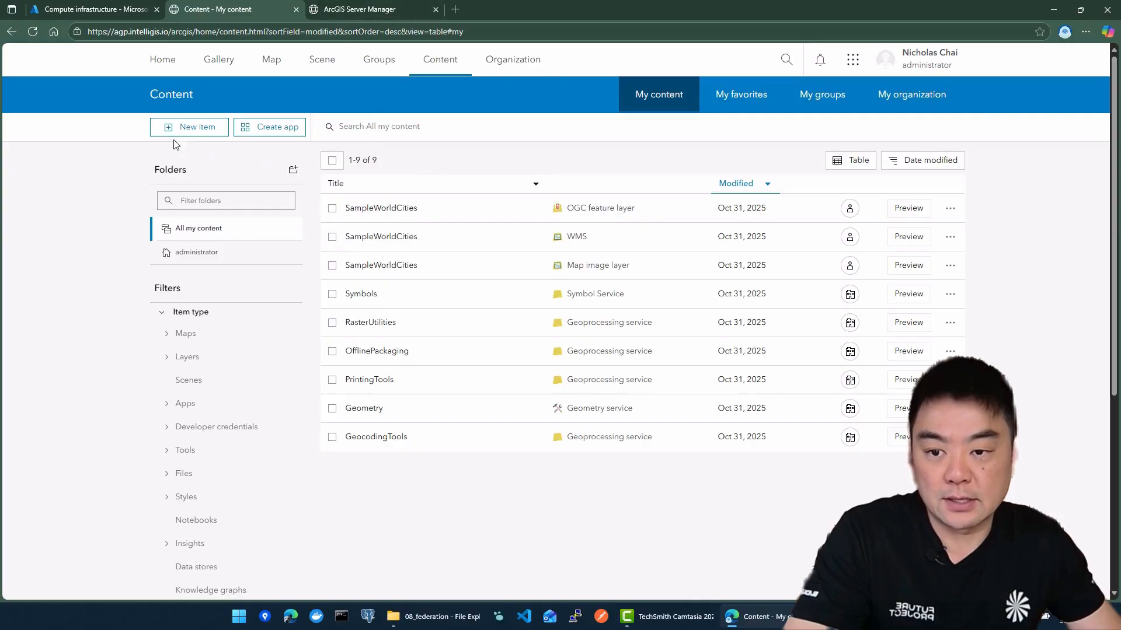
left_click(187, 132)
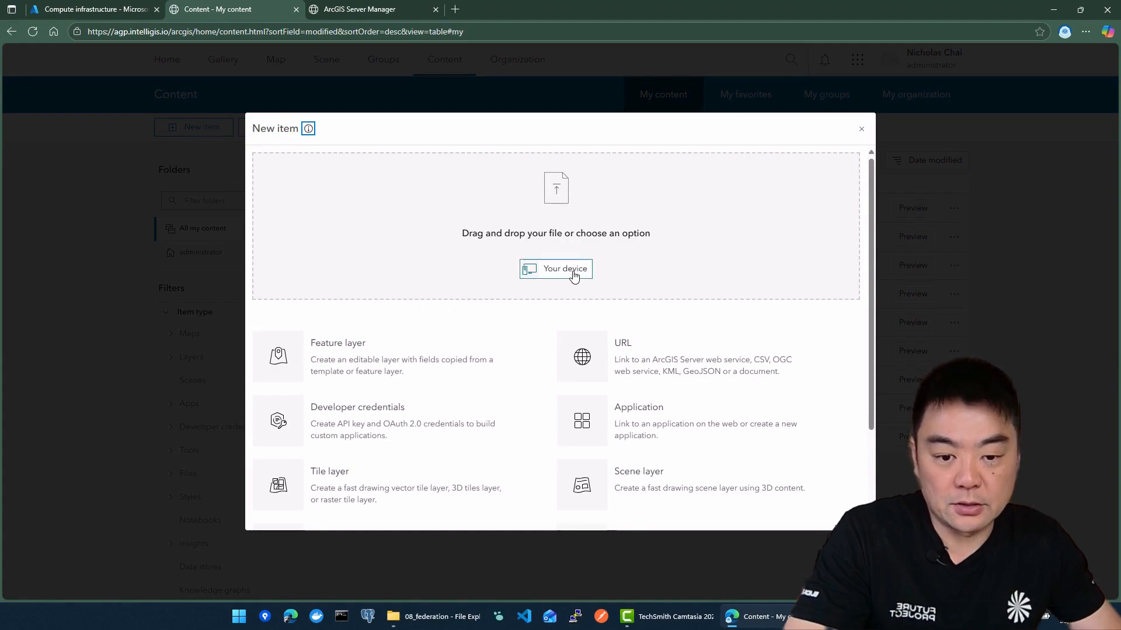
Open the geoflip.io site in a new browser tab
left_click(456, 9)
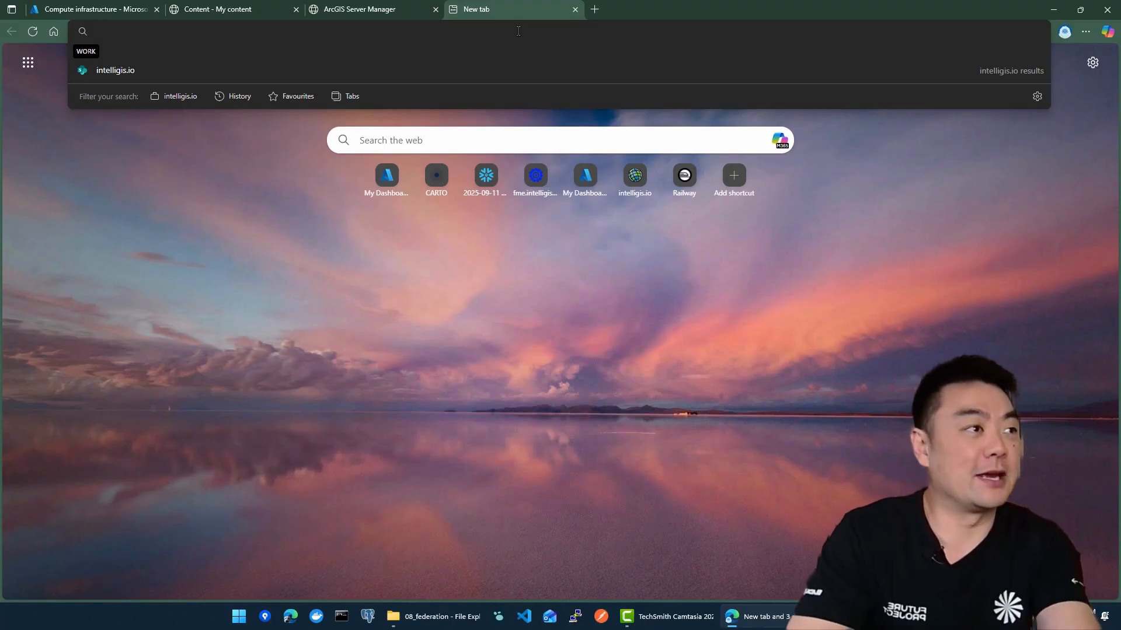
type("geoflip.io")
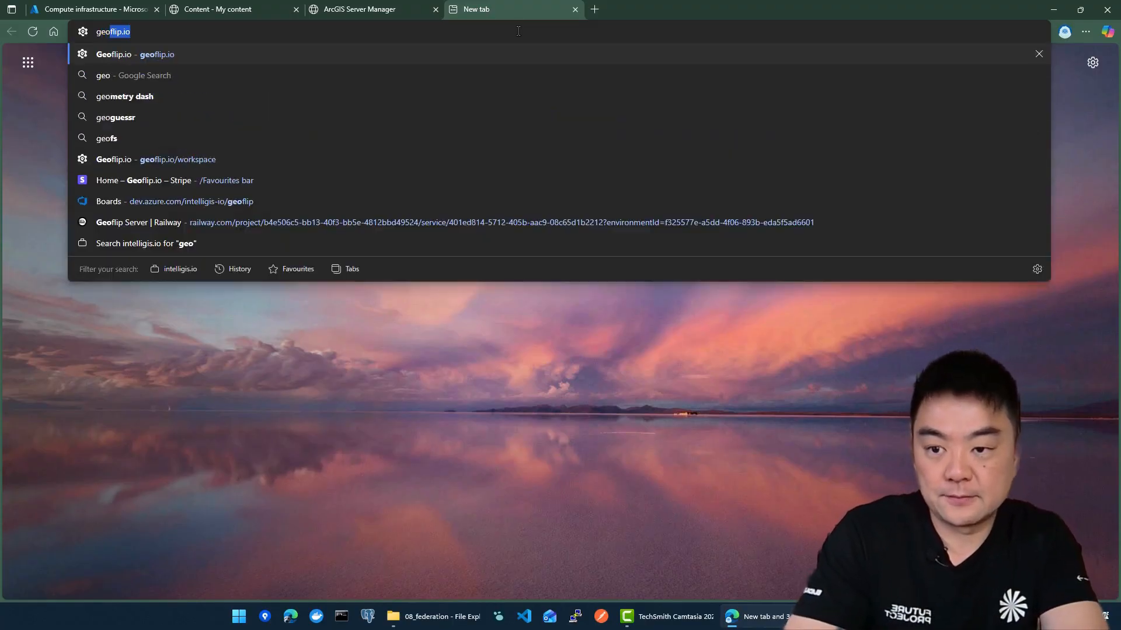
key("Return")
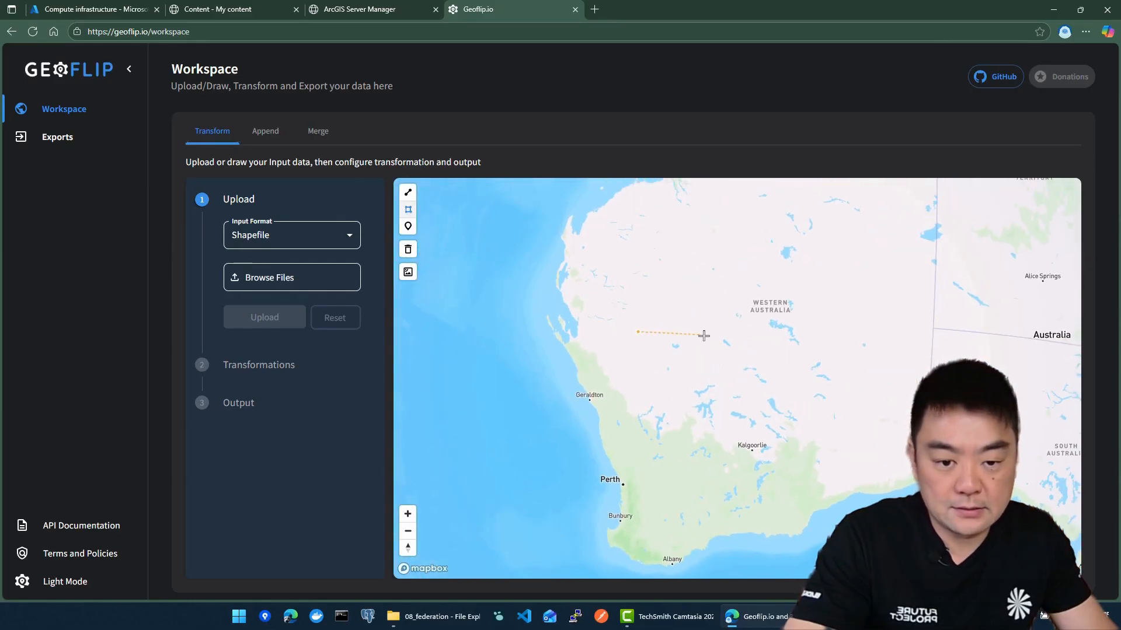
Draw two separate four-sided polygons over Western Australia, one inland of Geraldton and one between Perth and Kalgoorlie
left_click(704, 336)
left_click(683, 389)
double_click(614, 390)
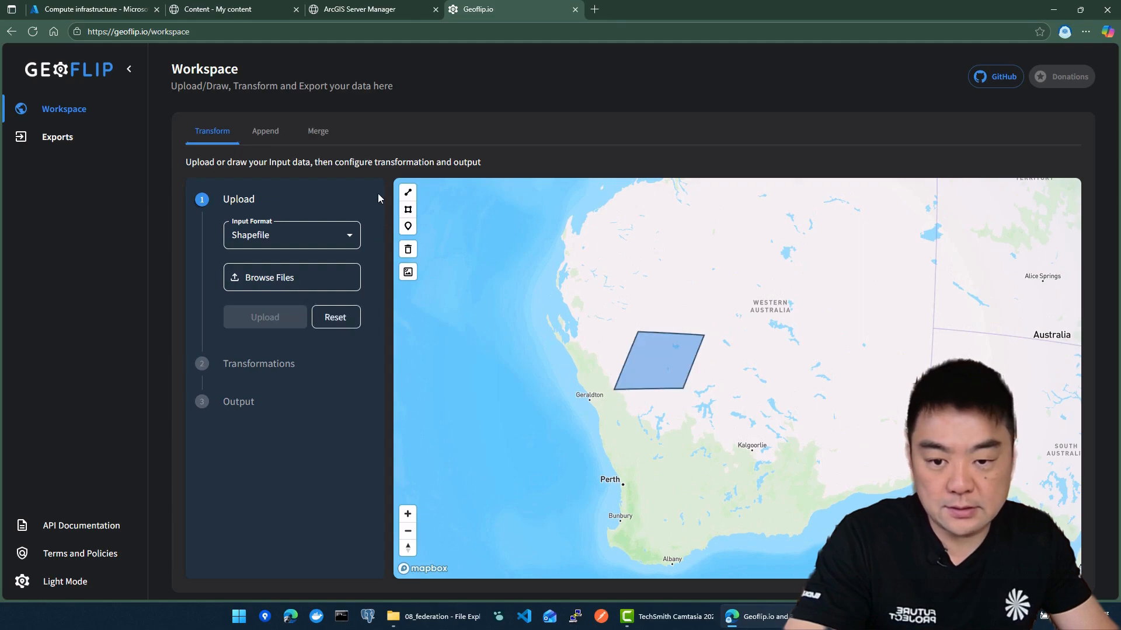
double_click(664, 473)
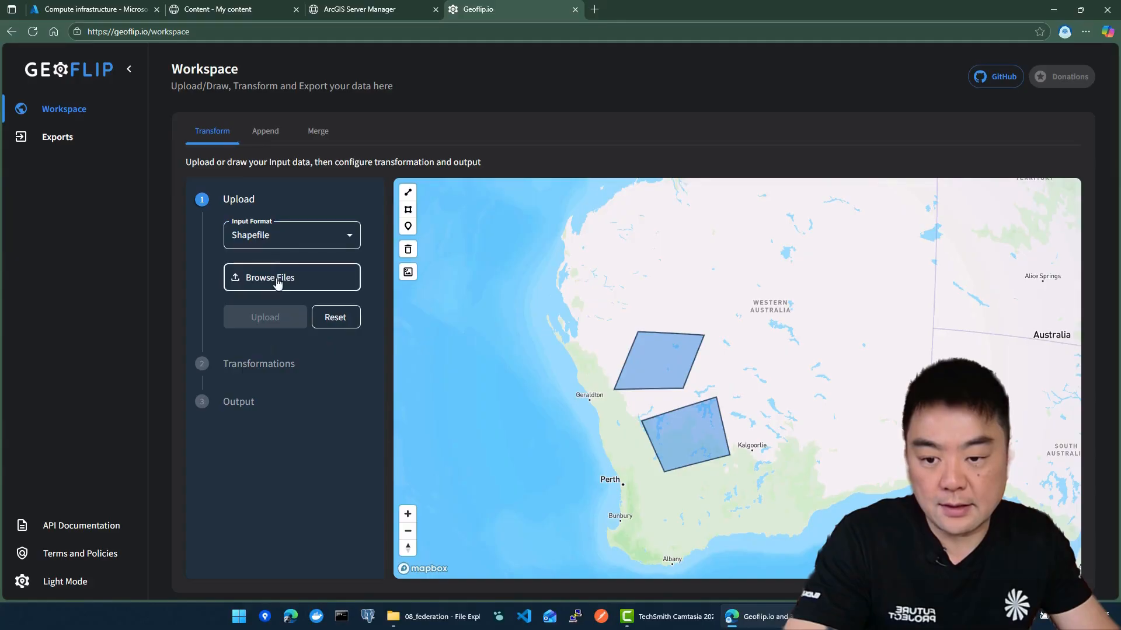
Export the drawn polygons as a shapefile with output CRS EPSG 4326 and download the export
left_click(239, 409)
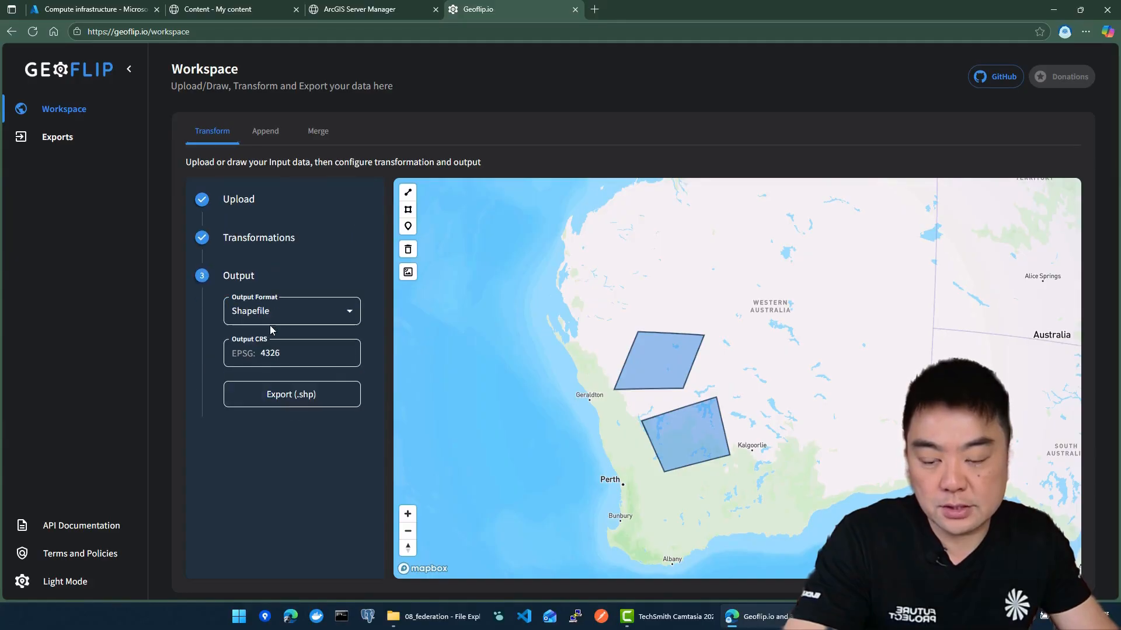
double_click(288, 356)
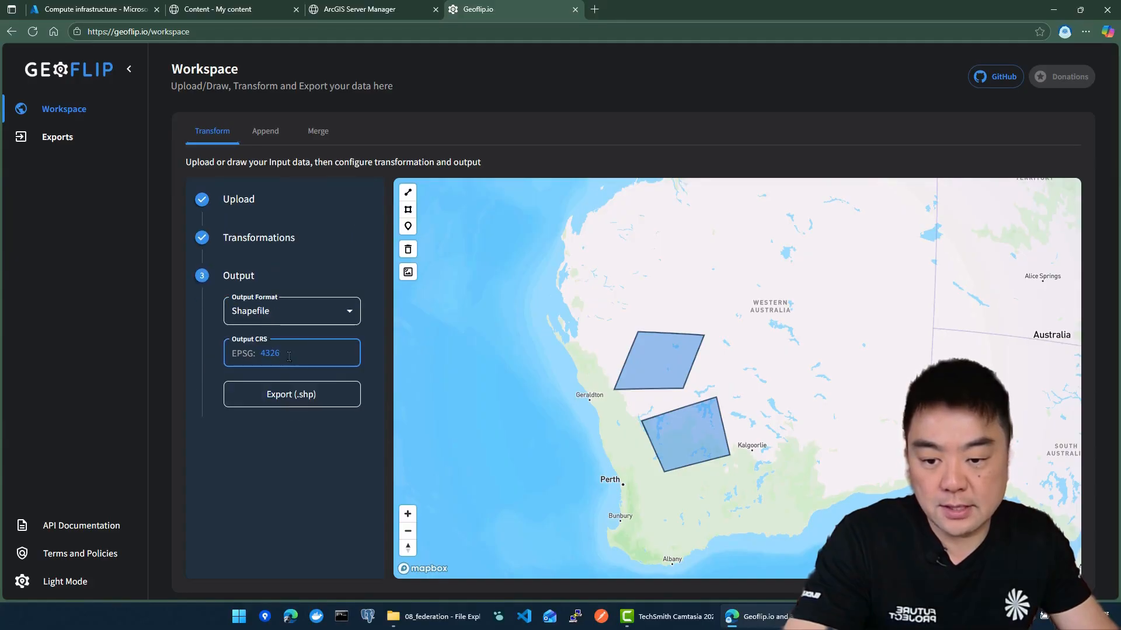
left_click(297, 402)
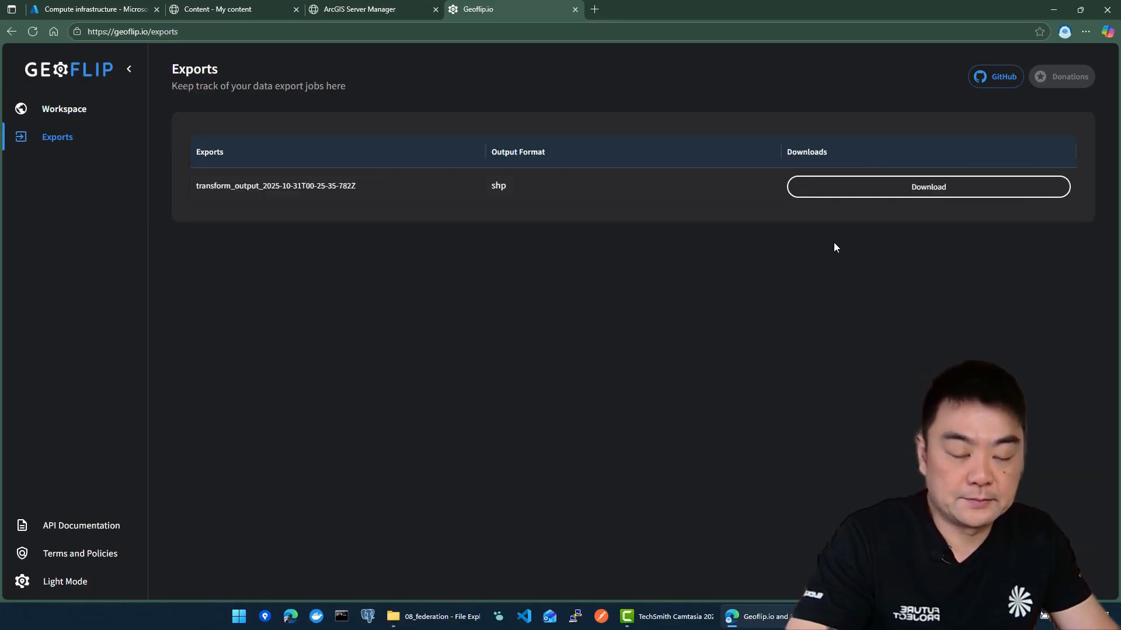
left_click(918, 191)
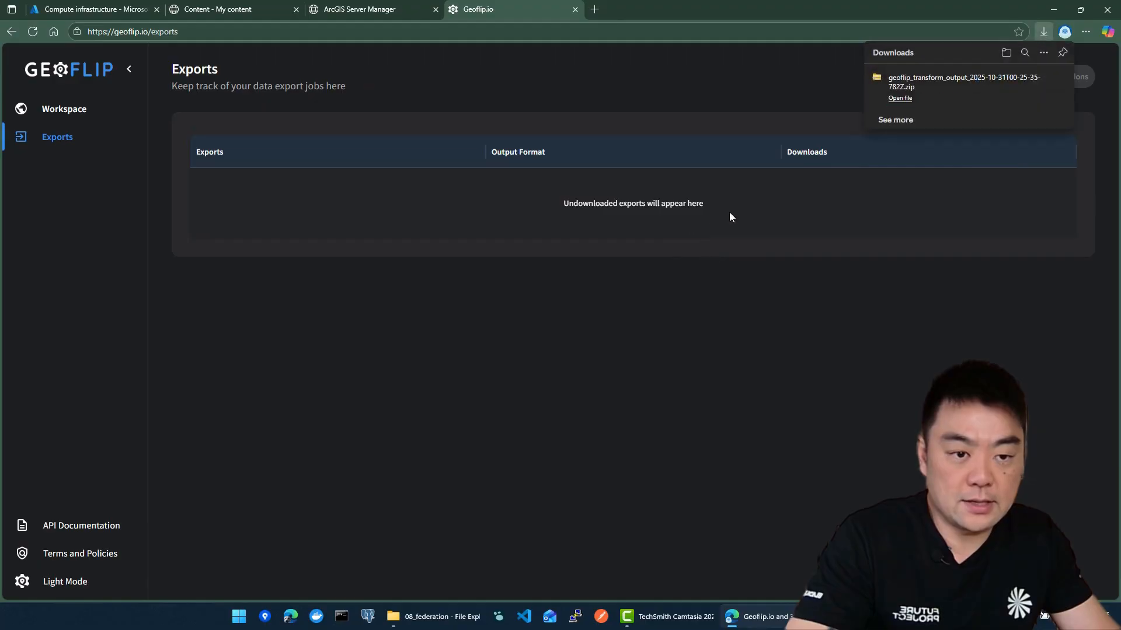
Locate the downloaded zip in its folder, inspect the shapefile components inside it, and return to the Downloads folder
left_click(1041, 77)
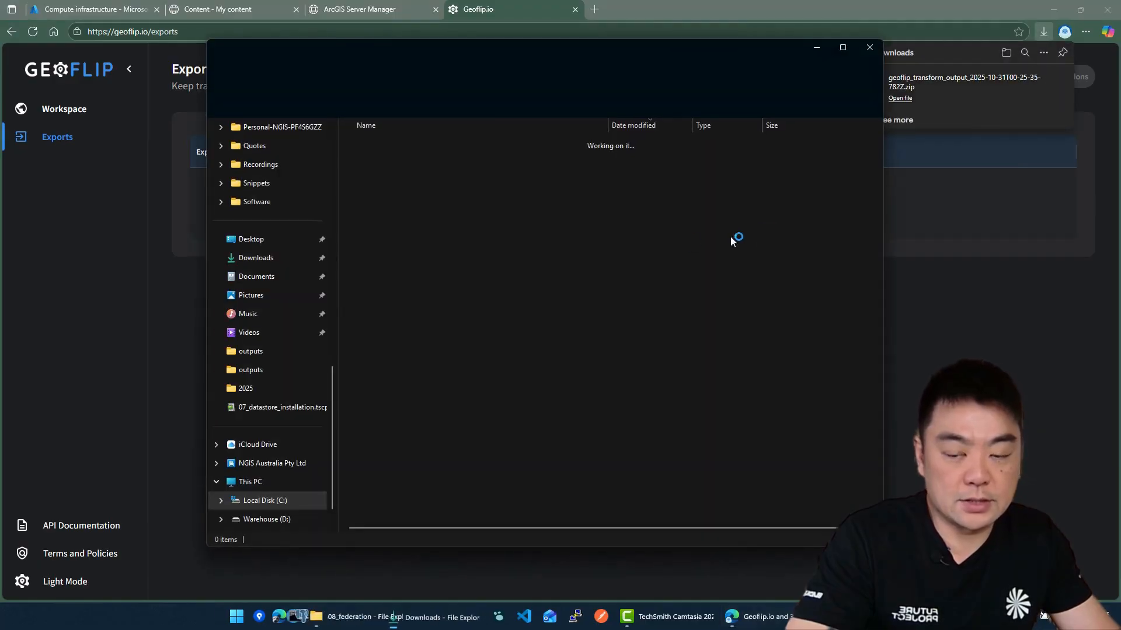
double_click(459, 159)
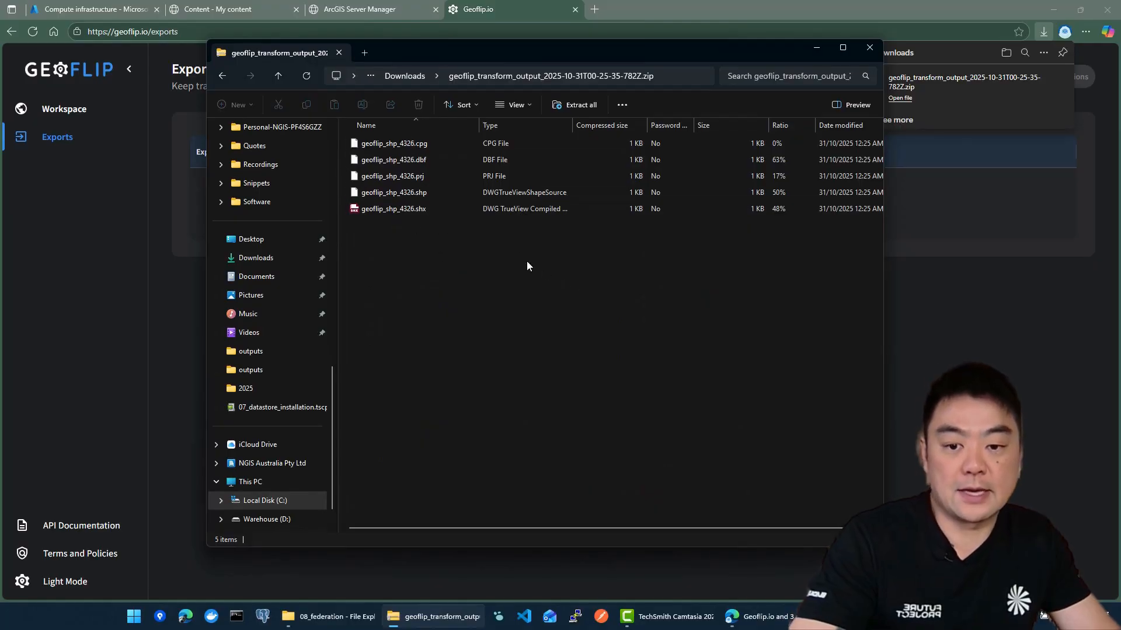
left_click(426, 209)
left_click(438, 197, "ctrl")
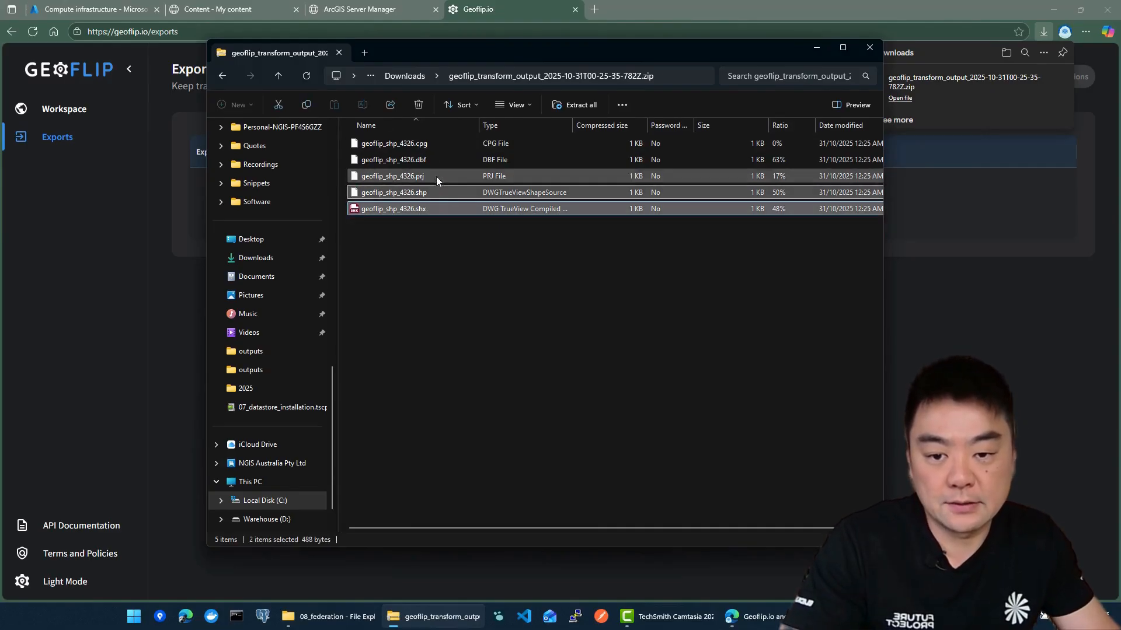
left_click(436, 177, "ctrl")
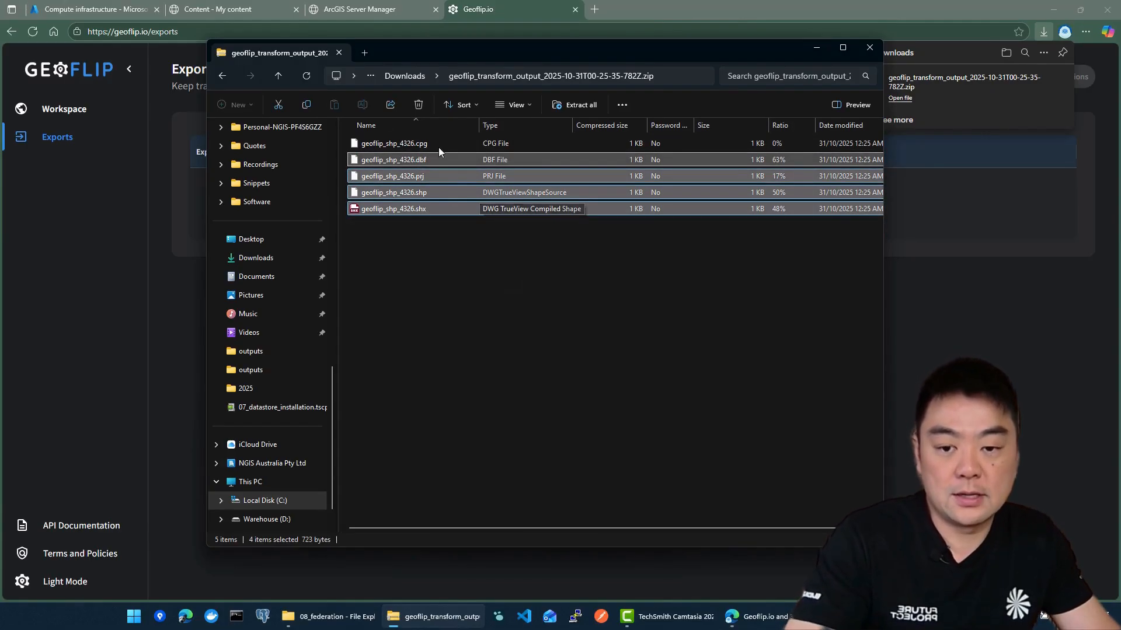
left_click(512, 284)
left_click_drag(438, 233, 424, 162)
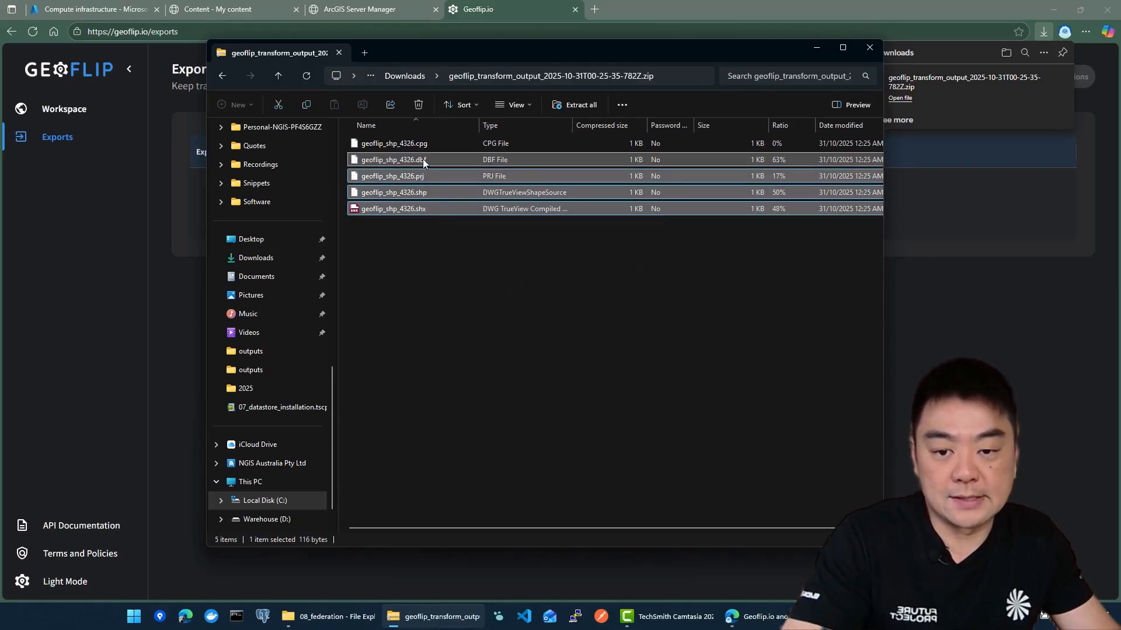
left_click(405, 76)
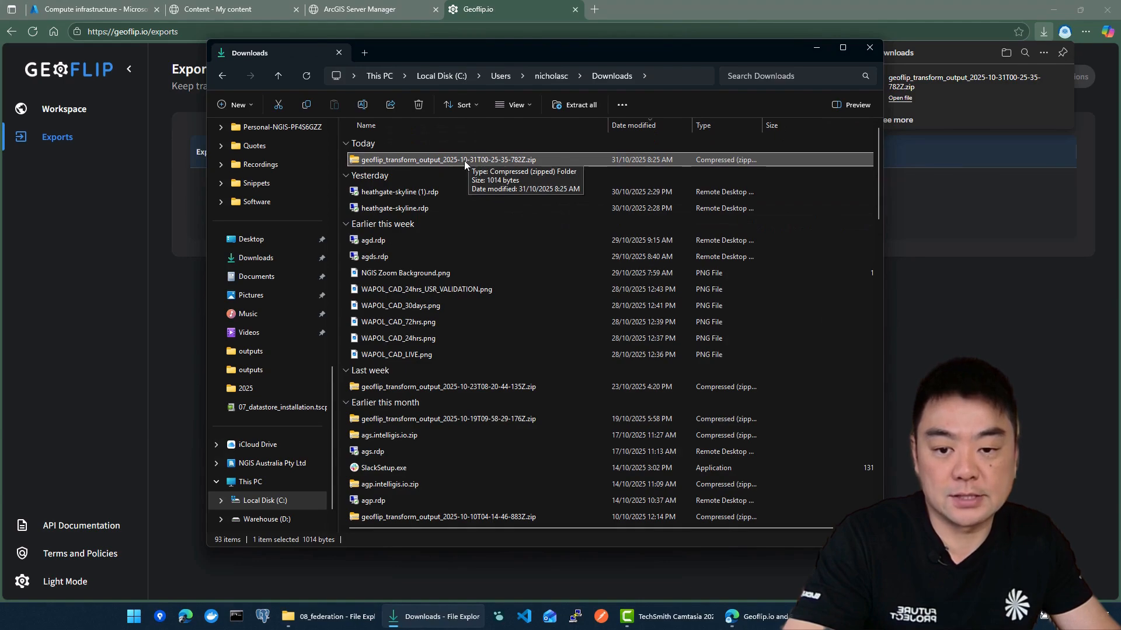
Return to the portal's new item dialog and upload geoflip_transform_output_2025-10-31T00-25-35-782Z.zip from the Downloads folder
left_click(515, 23)
left_click(328, 12)
left_click(250, 9)
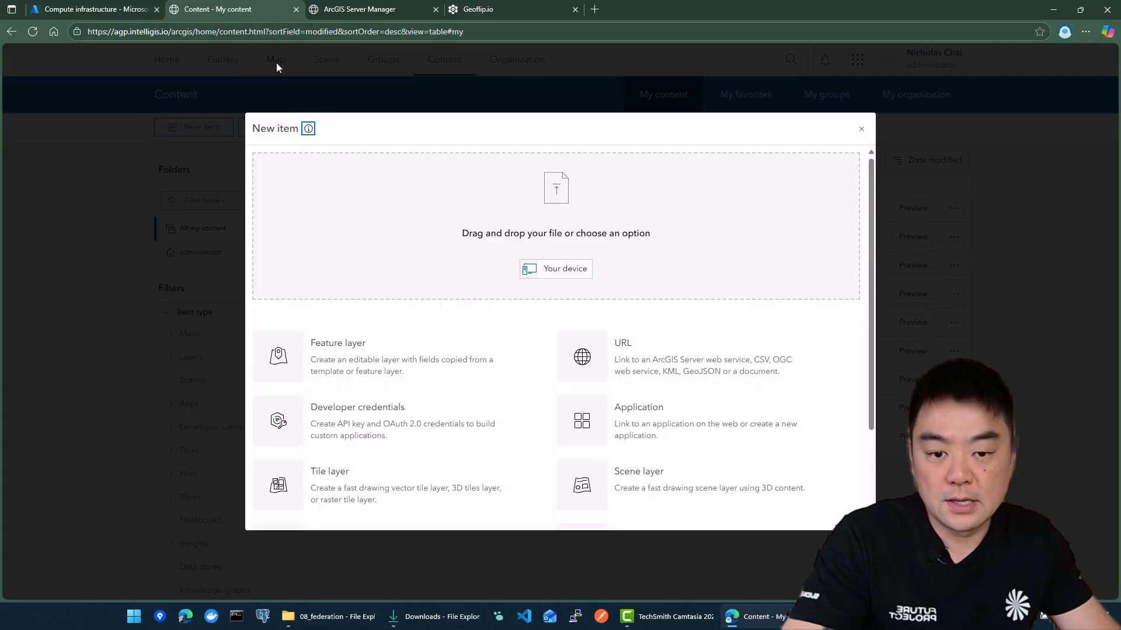
left_click(569, 270)
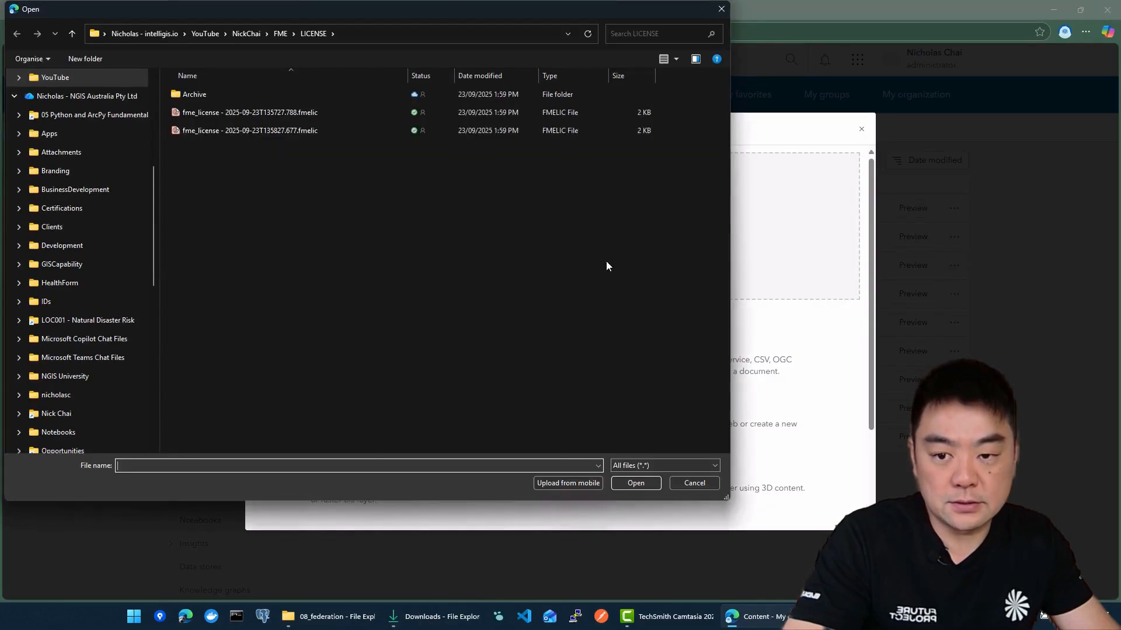
scroll(90, 137, "up", 5)
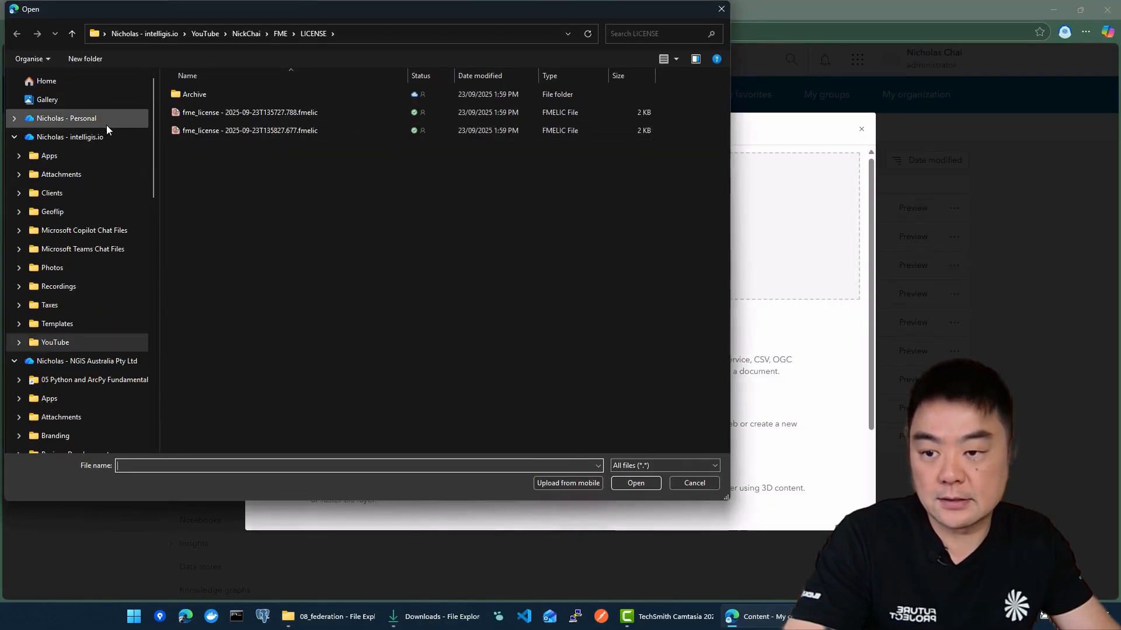
left_click(14, 137)
scroll(123, 232, "down", 10)
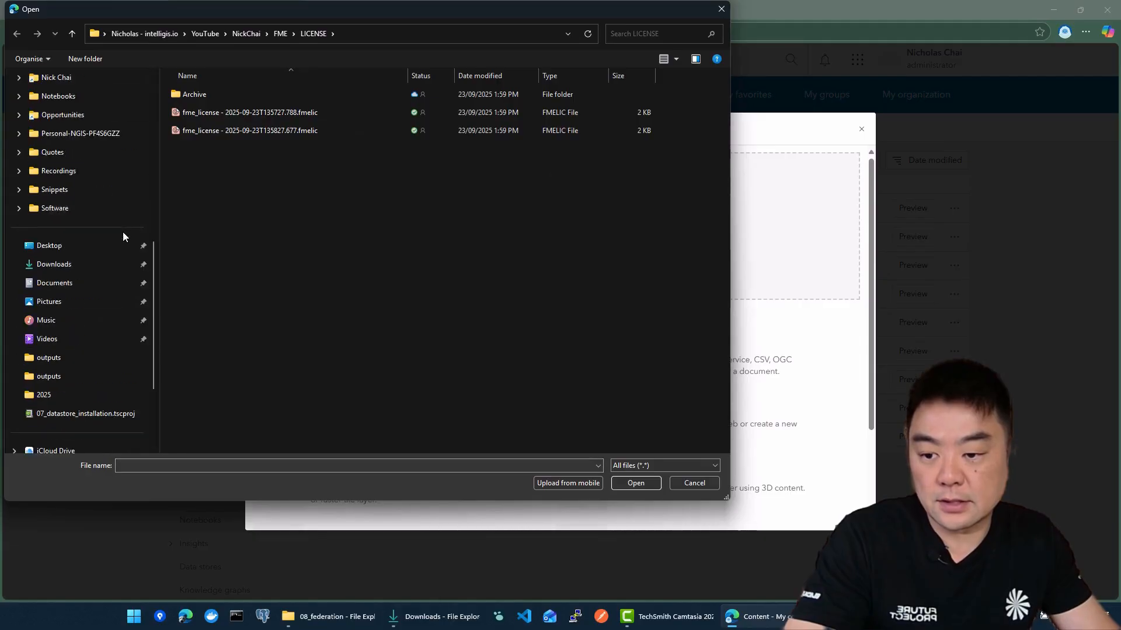
left_click(122, 136)
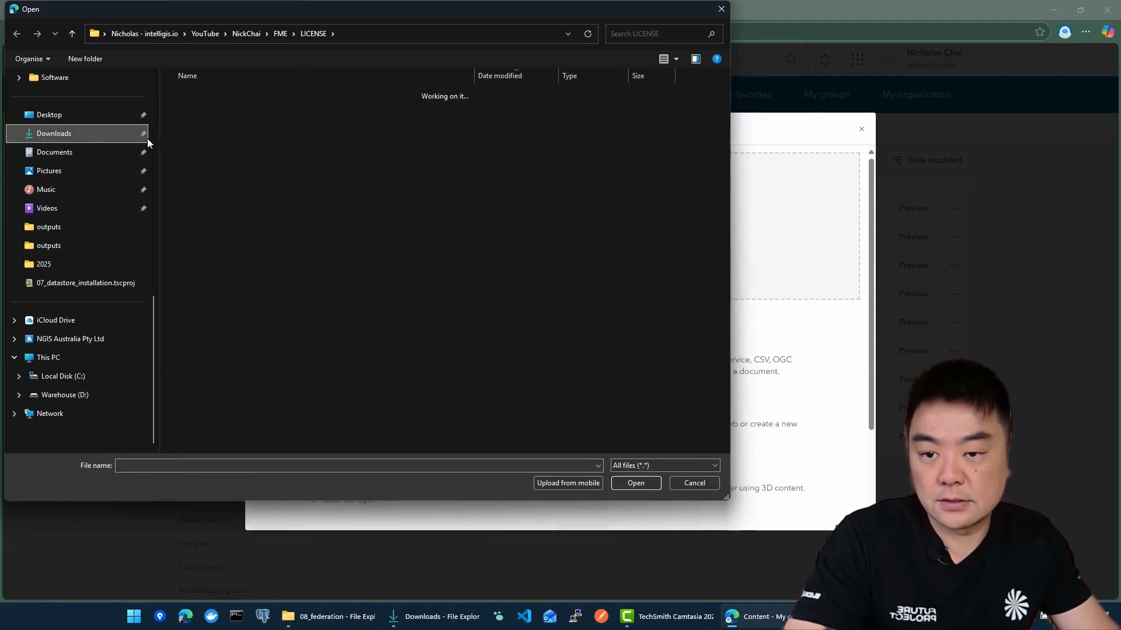
left_click(229, 111)
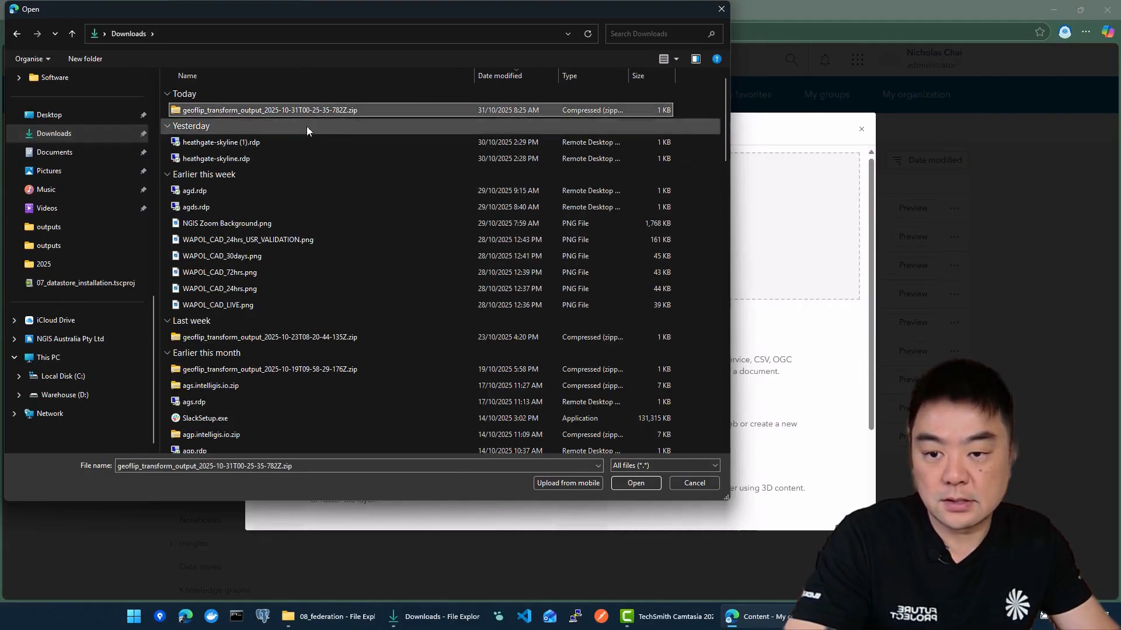
left_click(637, 484)
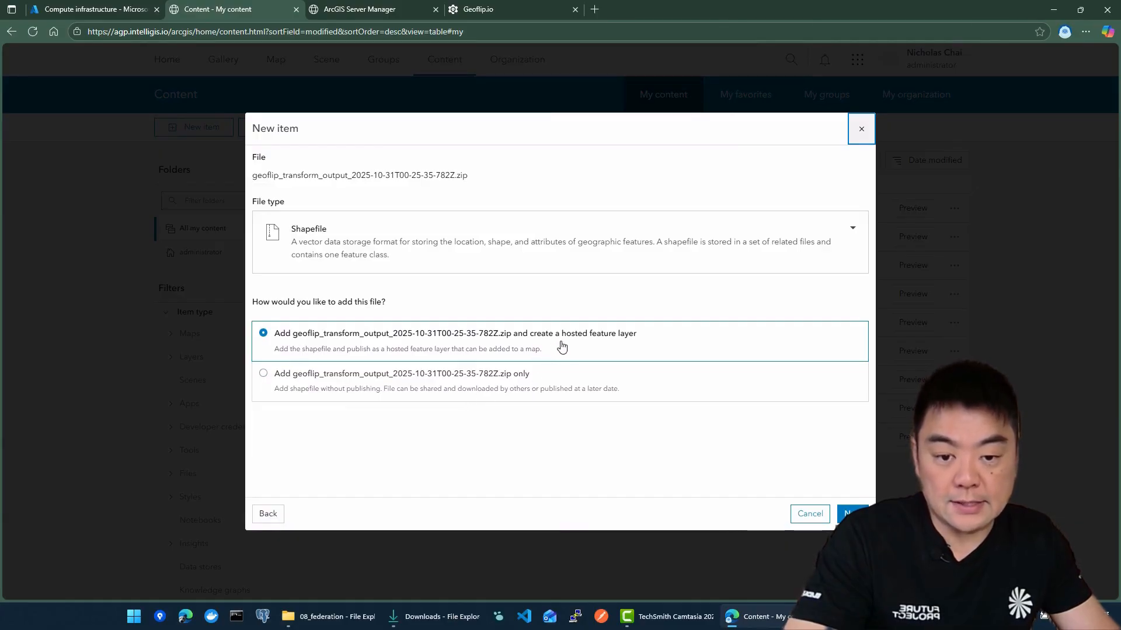
Add the shapefile with the hosted feature layer option, title it "Test Hosted Feature Layer" and save the item
left_click(846, 514)
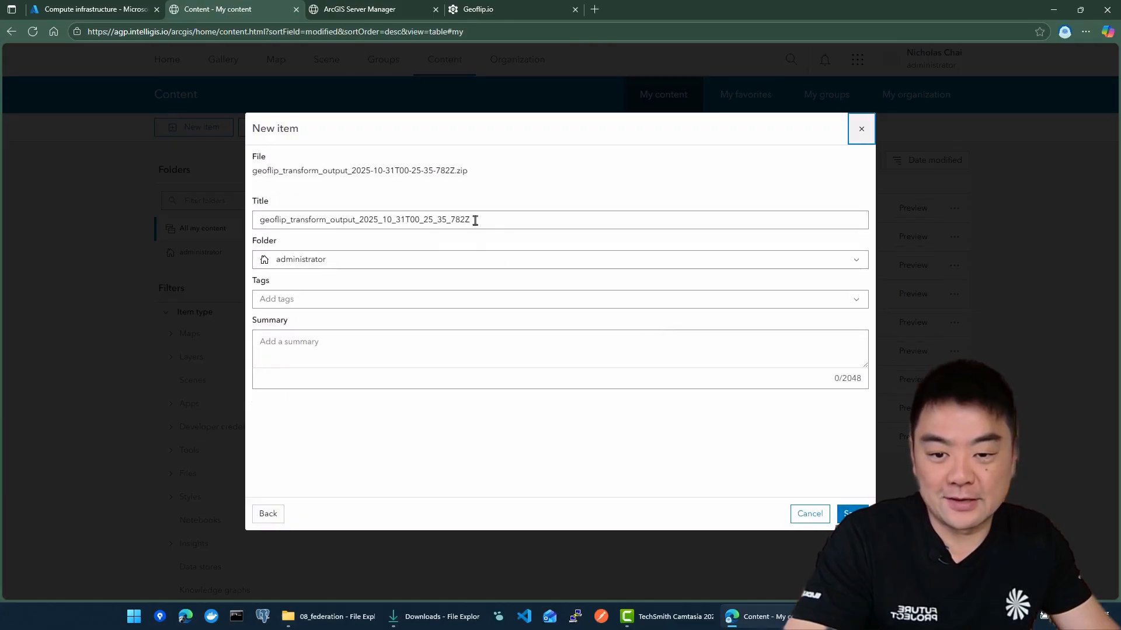
left_click_drag(475, 220, 250, 215)
key("BackSpace")
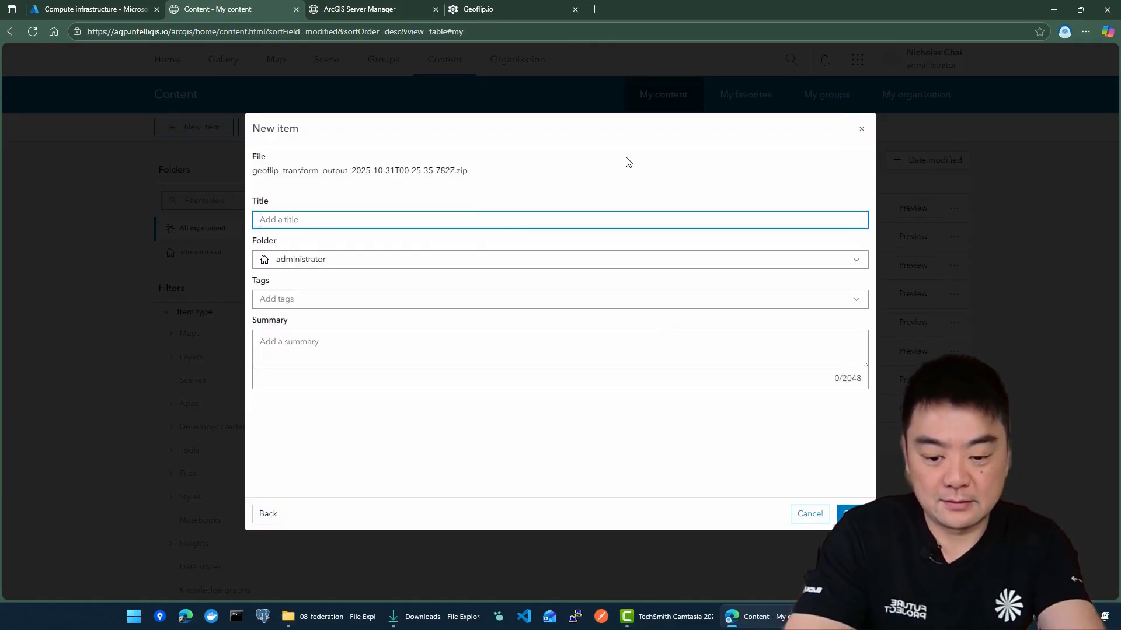
type("Test")
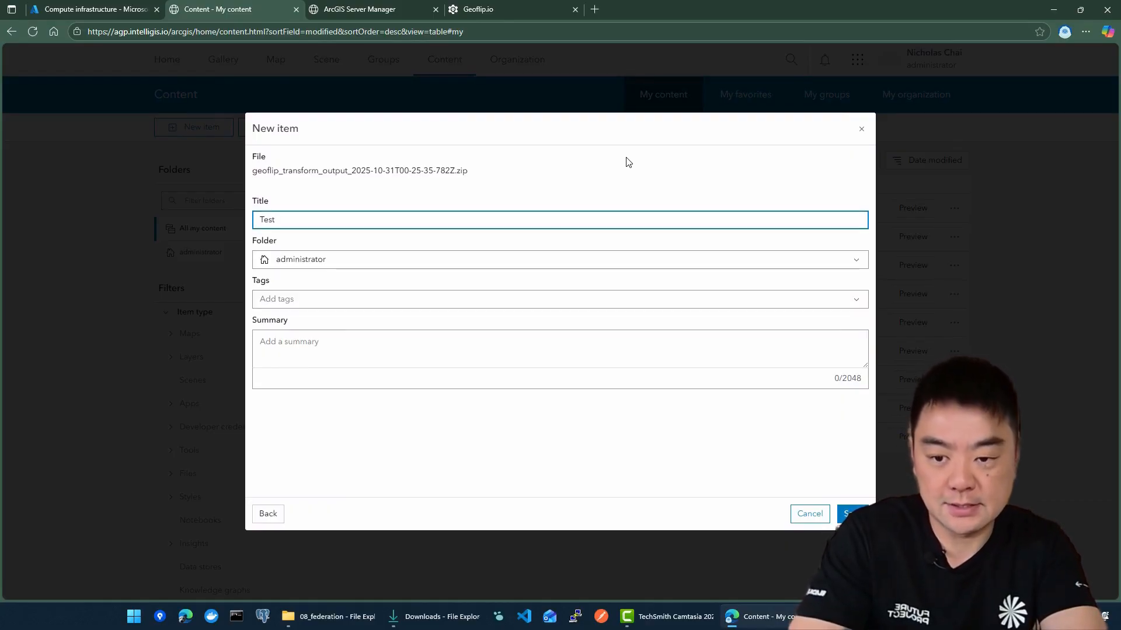
type(" Shape")
key("BackSpace")
key("BackSpace")
key("BackSpace")
key("BackSpace")
key("BackSpace")
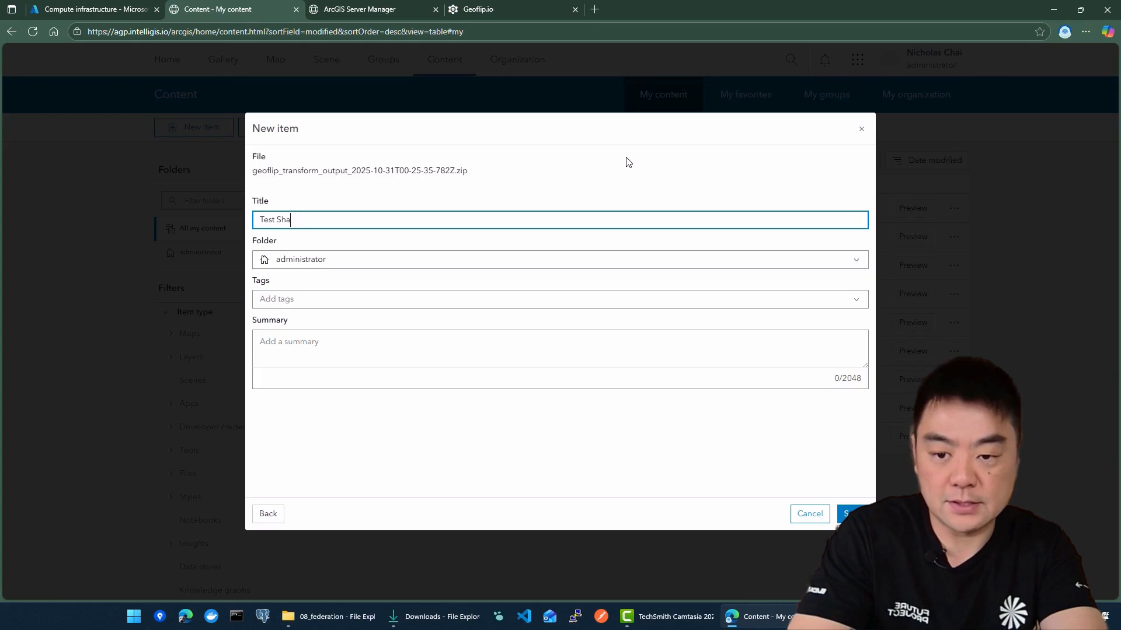
type("Hosted f")
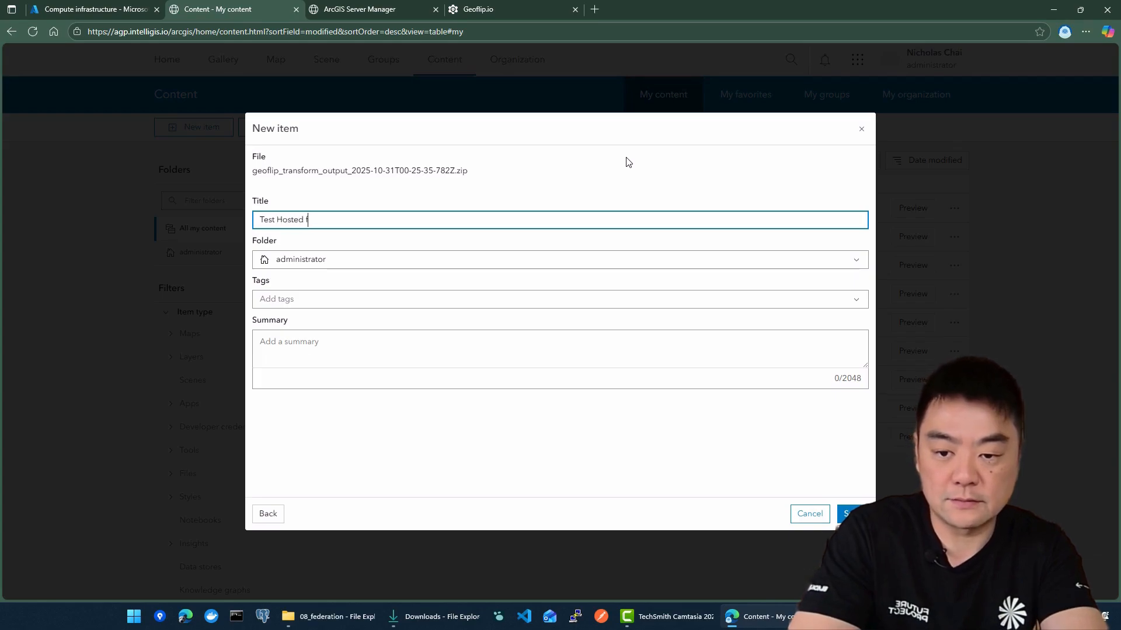
type("eature Layer")
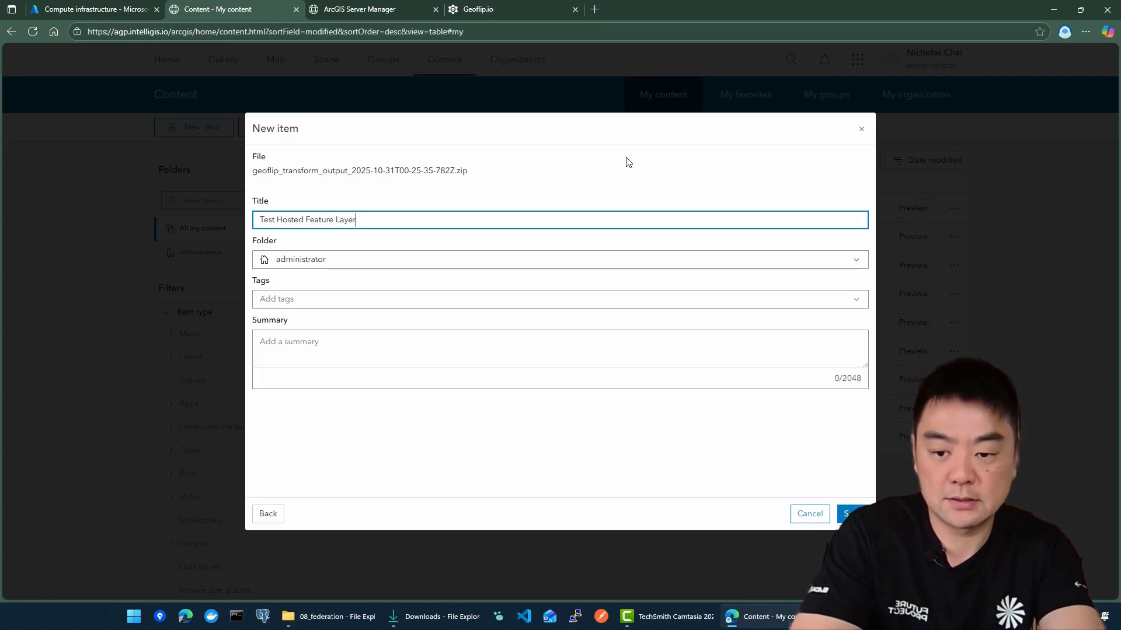
left_click(851, 514)
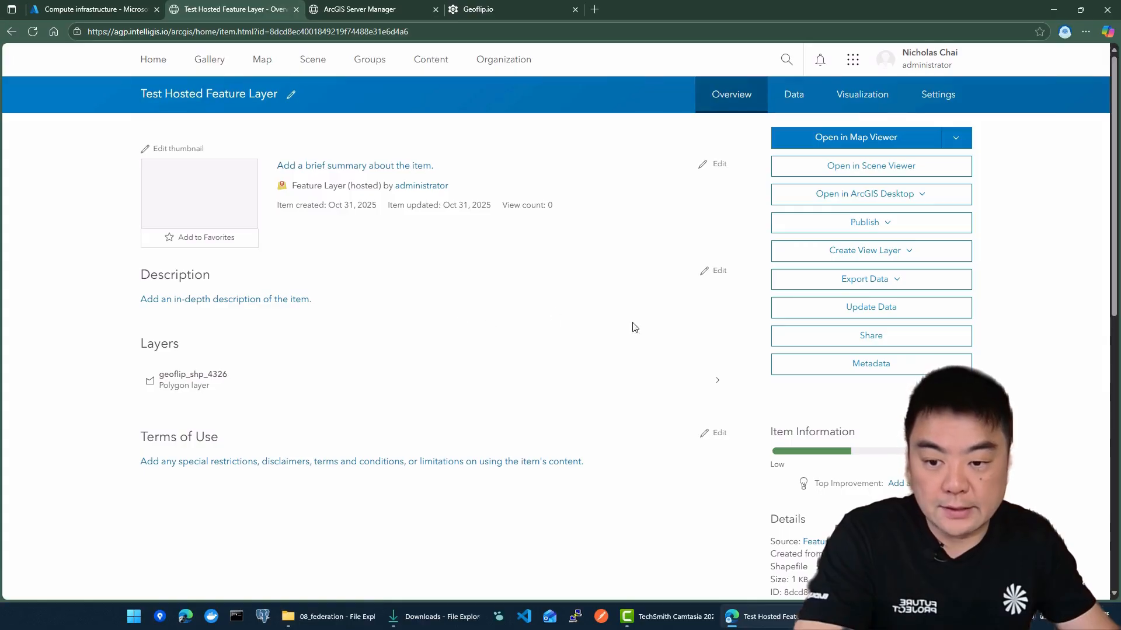
View the hosted layer's polygons in Map Viewer, then go back to the item page without saving the map
left_click(221, 206)
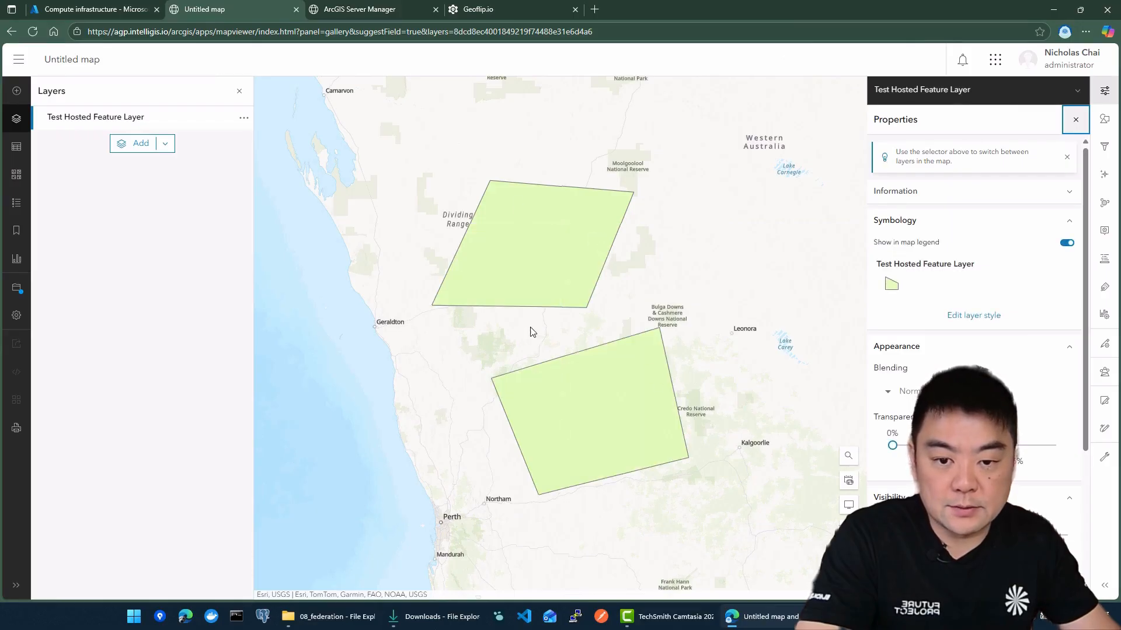
left_click_drag(690, 267, 688, 297)
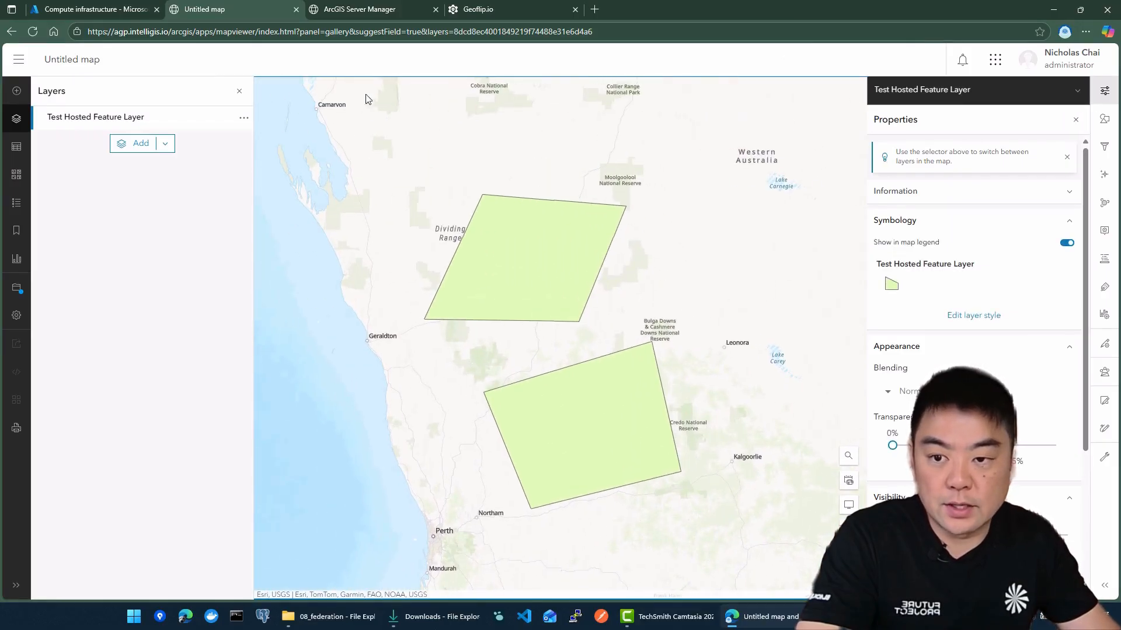
left_click(12, 31)
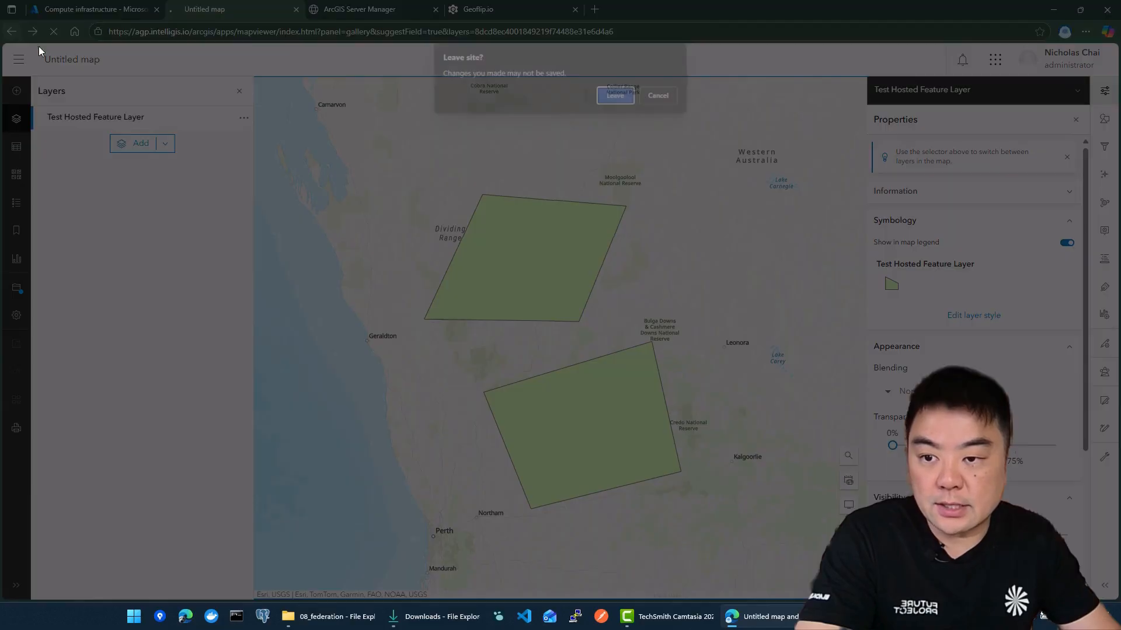
left_click(616, 96)
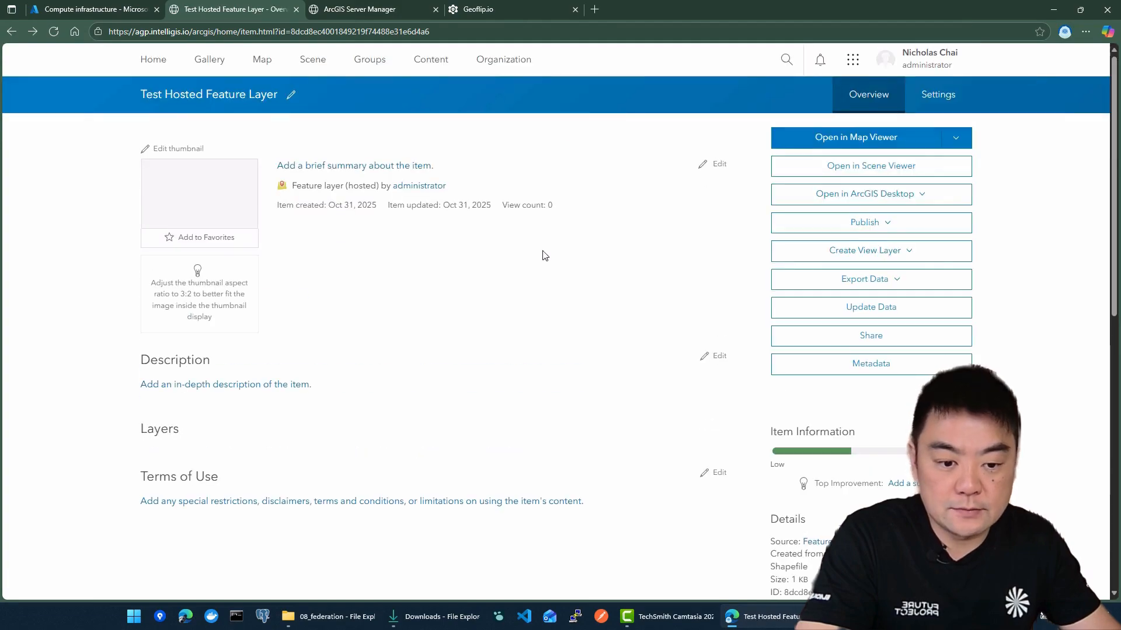
Open the layer's source feature service from the item details and review its REST services page
scroll(541, 252, "down", 5)
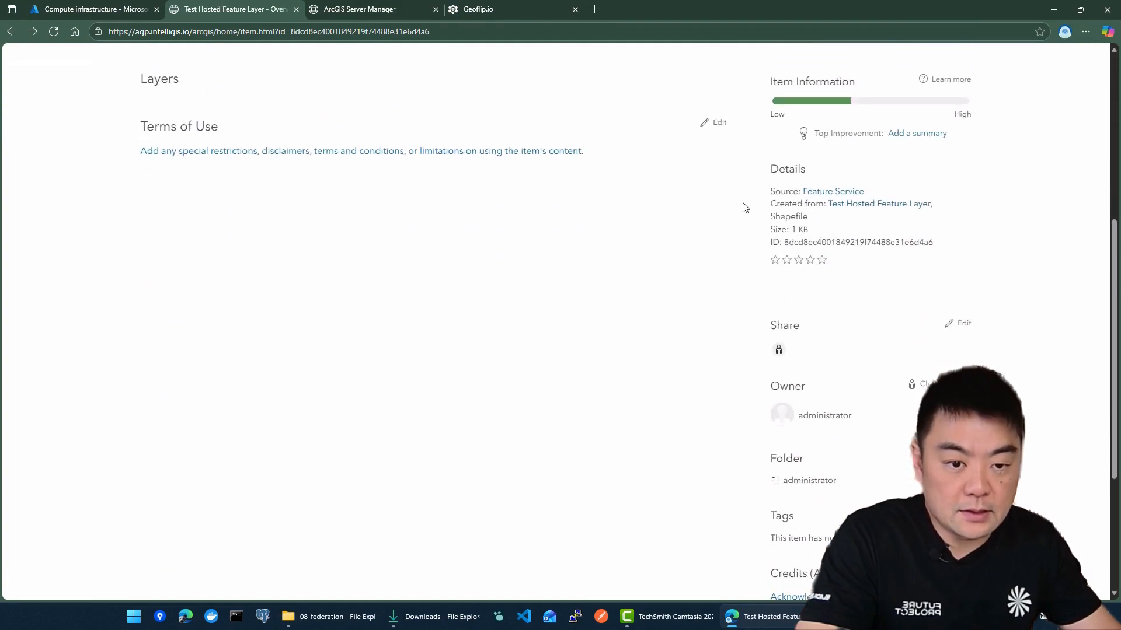
scroll(741, 207, "up", 3)
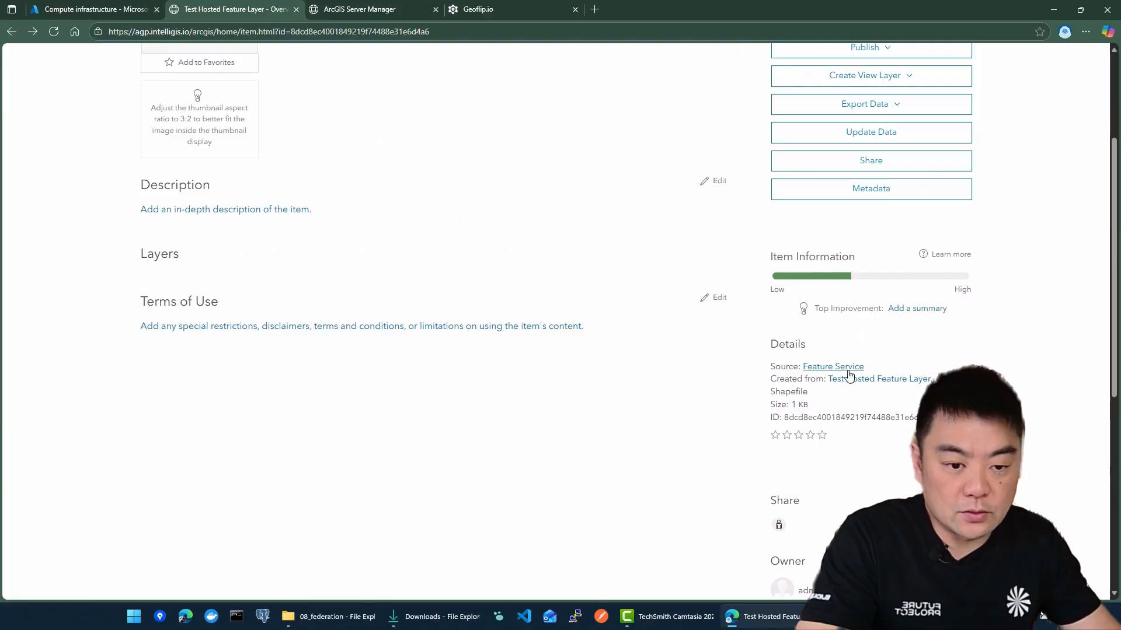
left_click(848, 369)
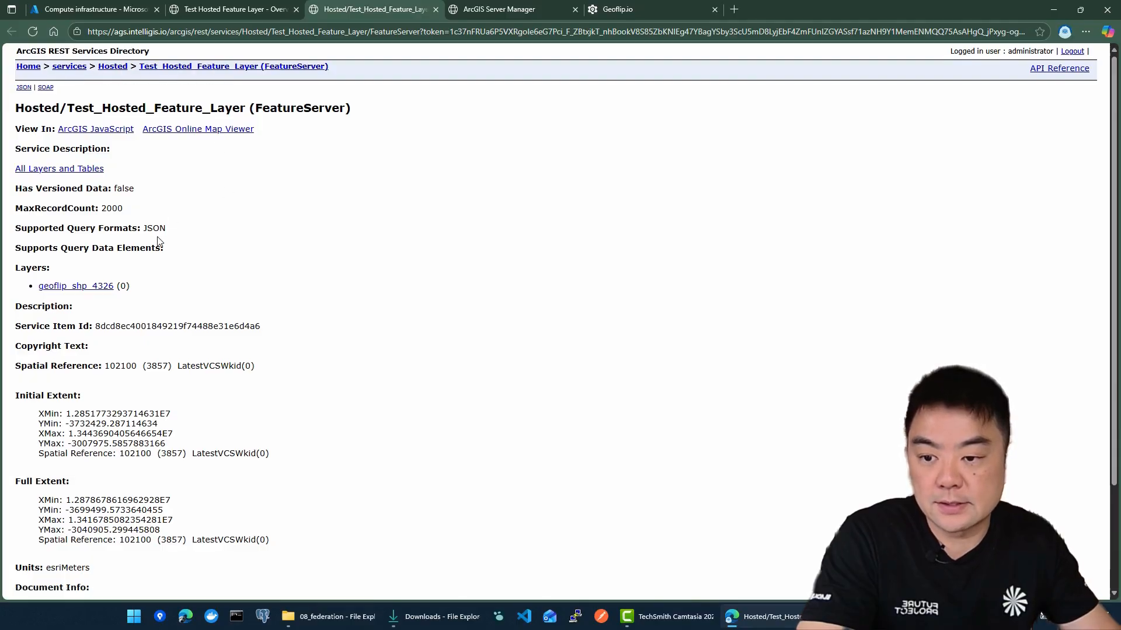
scroll(90, 238, "down", 1)
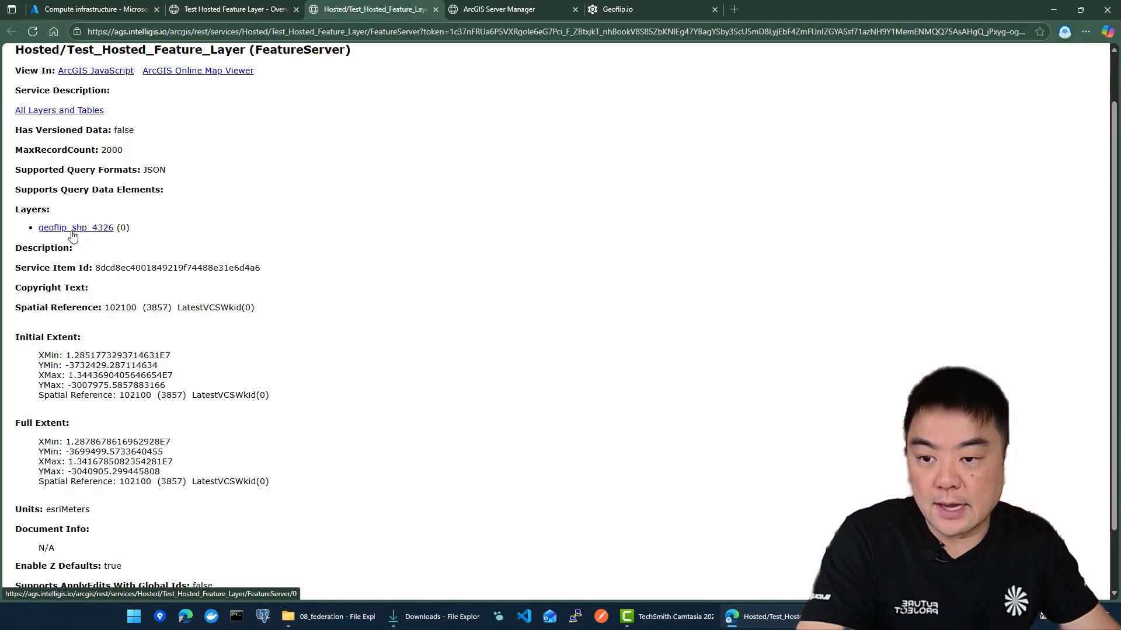
scroll(109, 239, "up", 1)
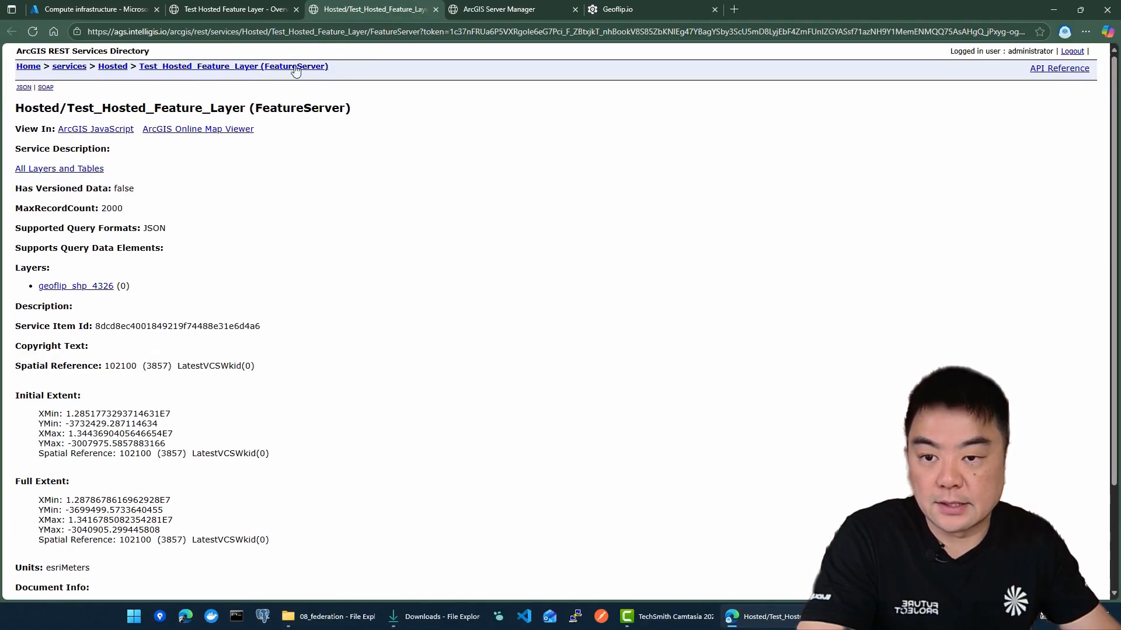
Open the geoflip_shp_4326 layer in the services directory and examine its properties, fields and supported operations
left_click(83, 289)
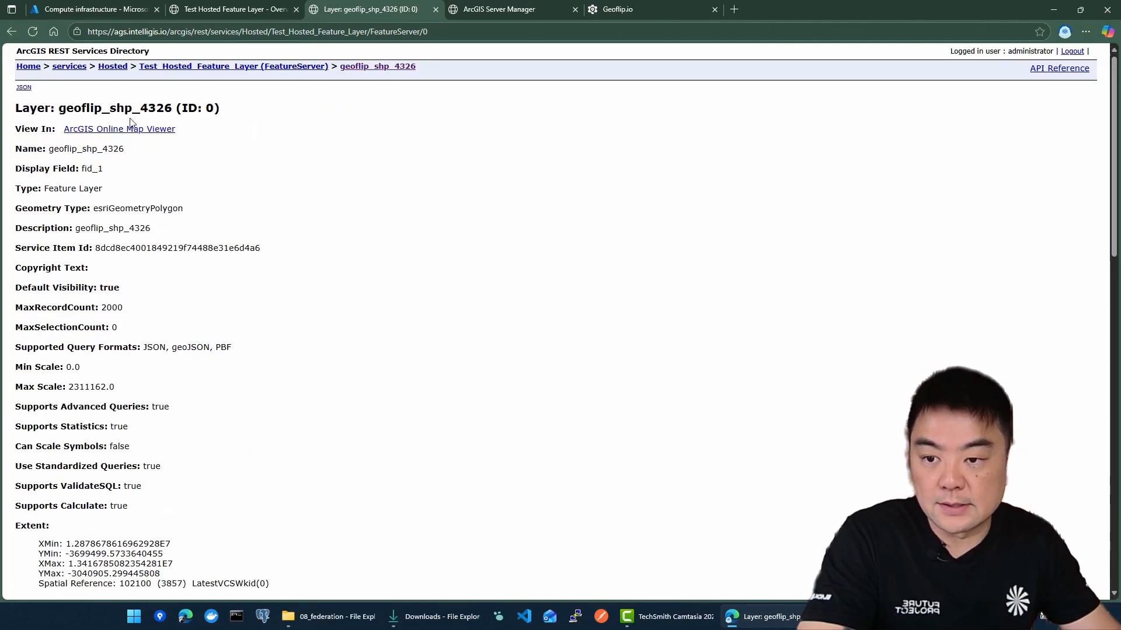
scroll(169, 204, "down", 15)
scroll(199, 234, "down", 2)
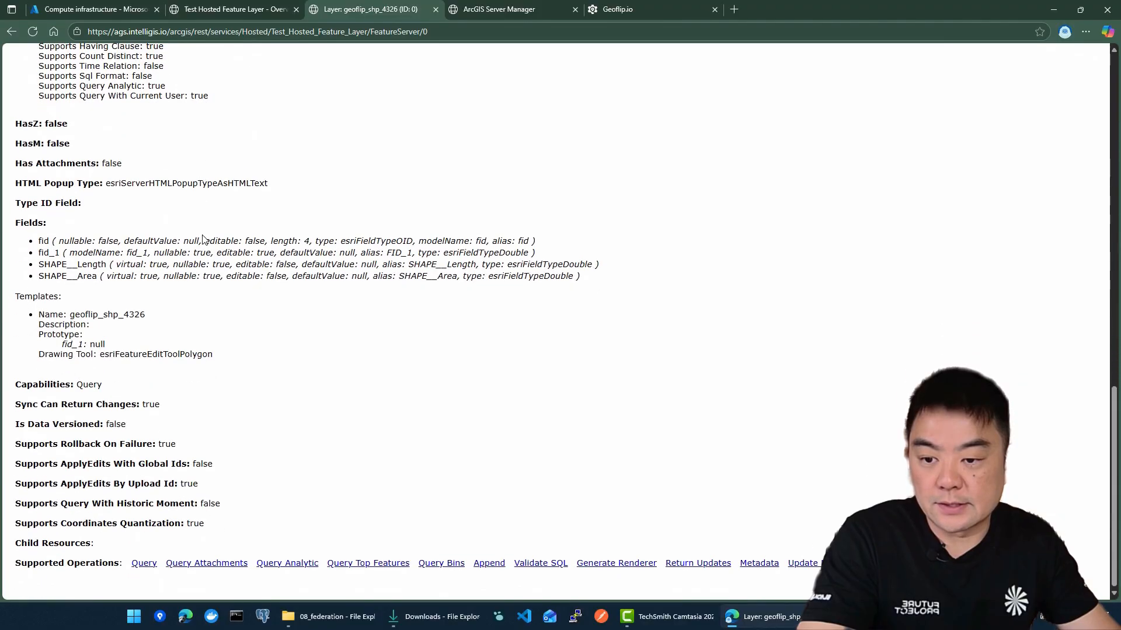
scroll(243, 315, "up", 17)
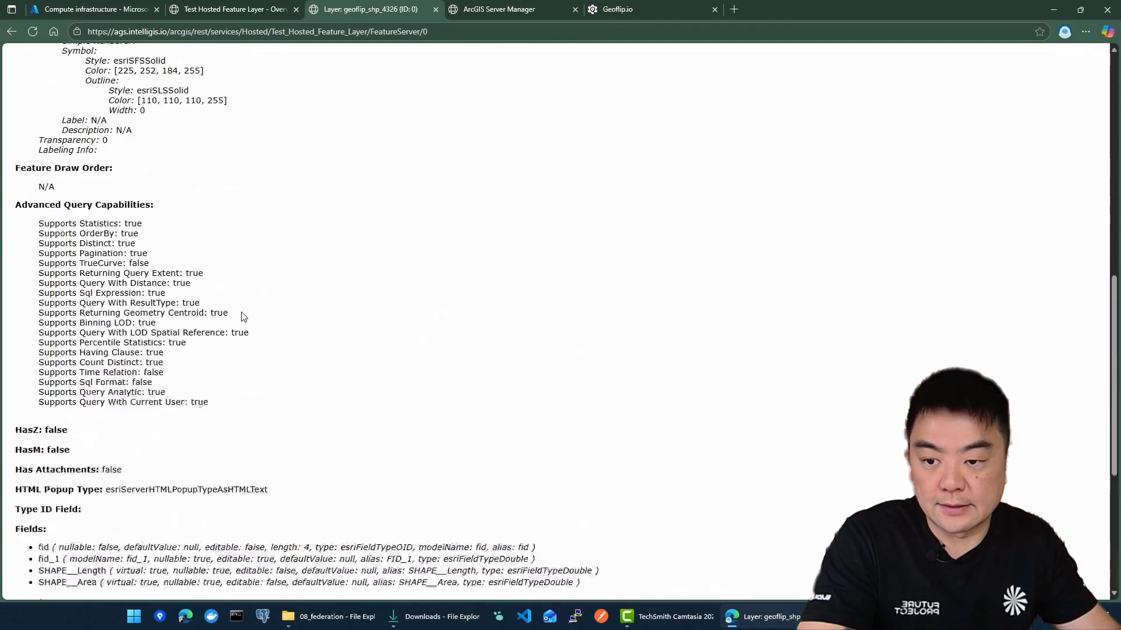